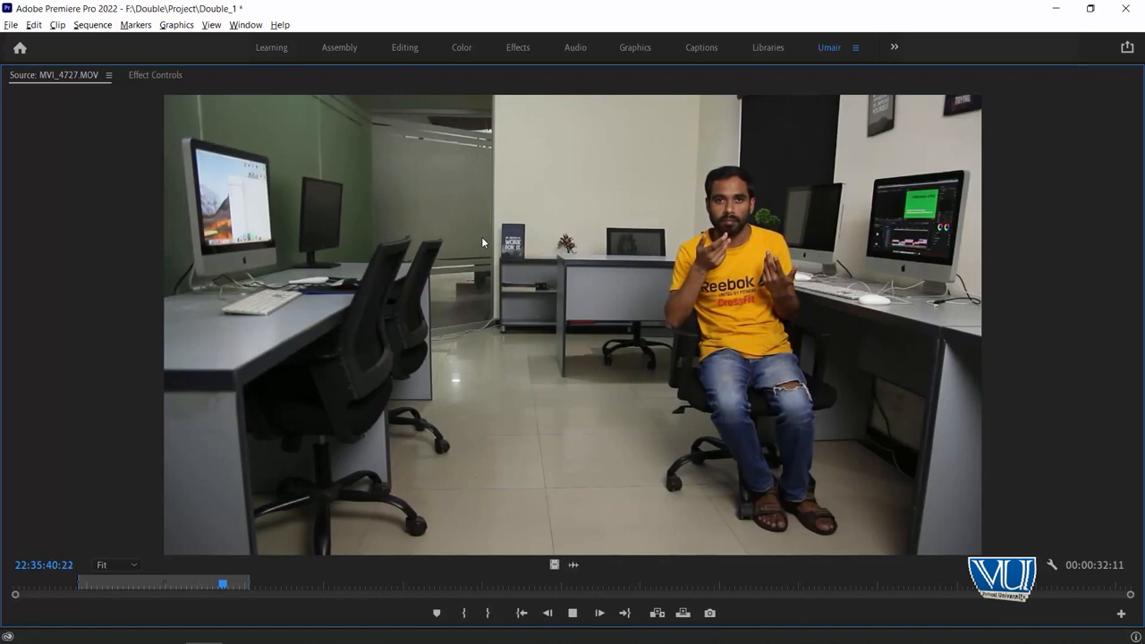
- Stop the MVI_4727.MOV preview and show MVI_4728.MOV from its In point in an enlarged Source monitor
key("space")
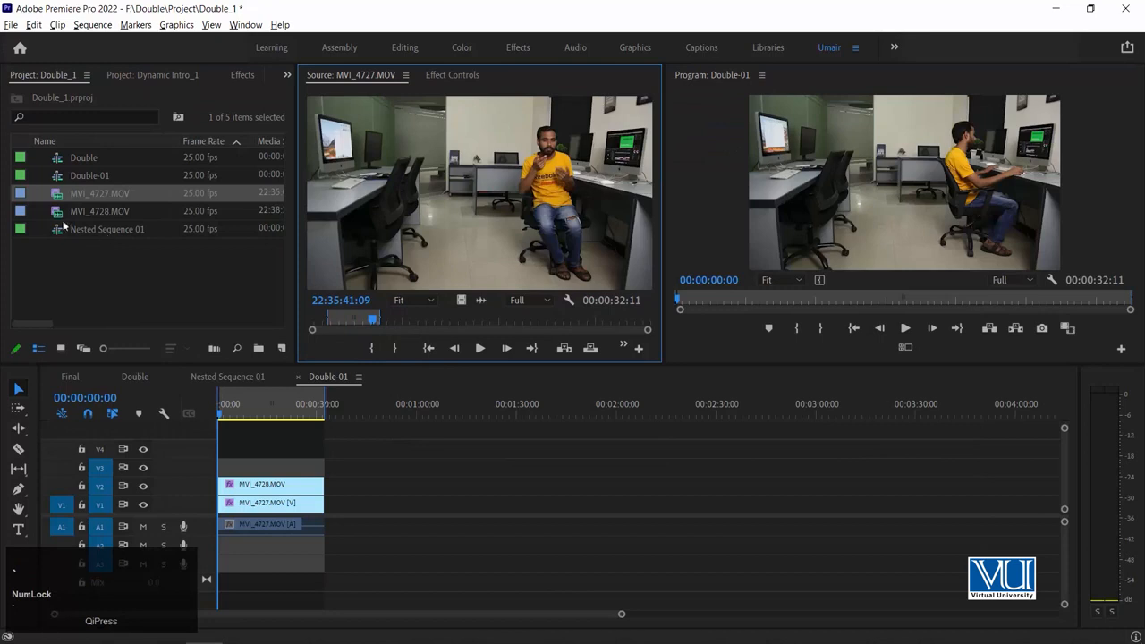
left_click(60, 219)
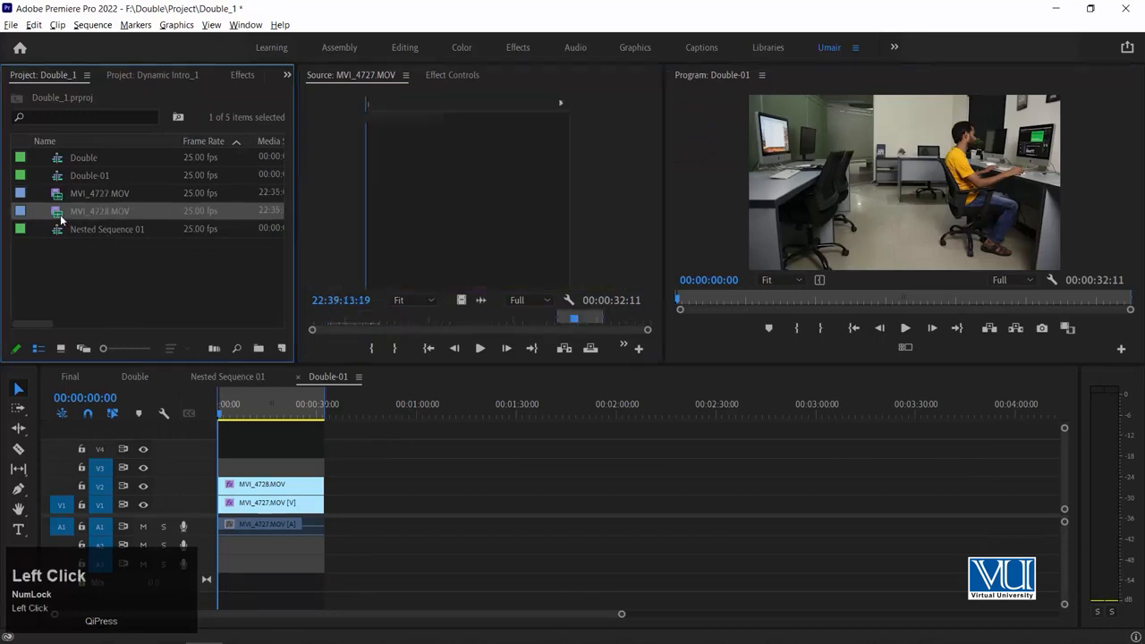
double_click(60, 219)
key("shift+i")
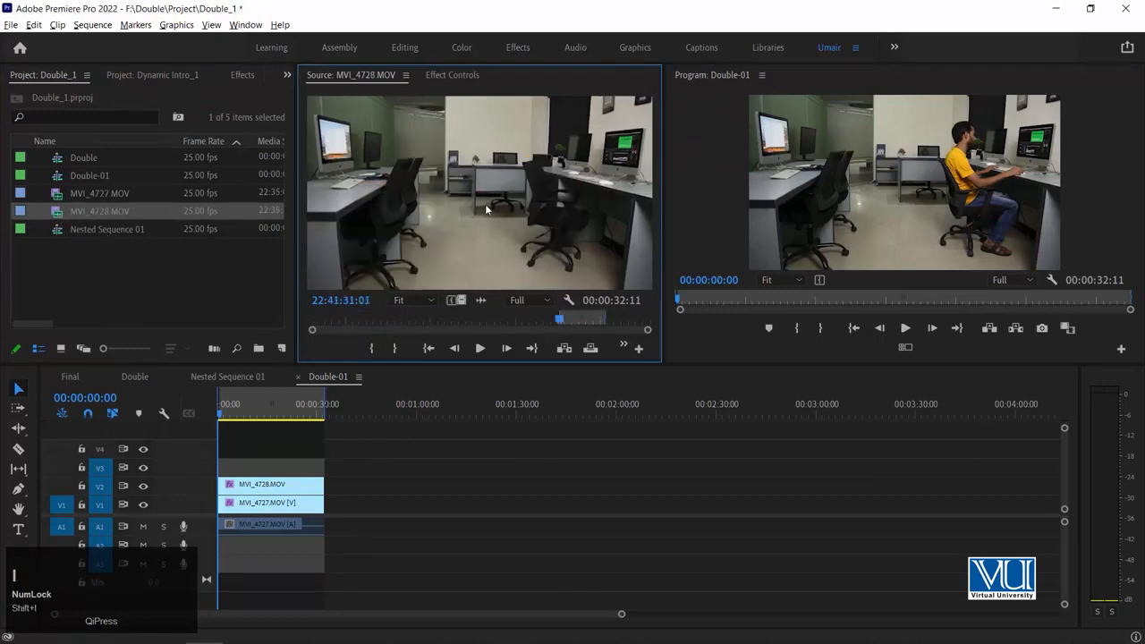
left_click(486, 210)
key("grave")
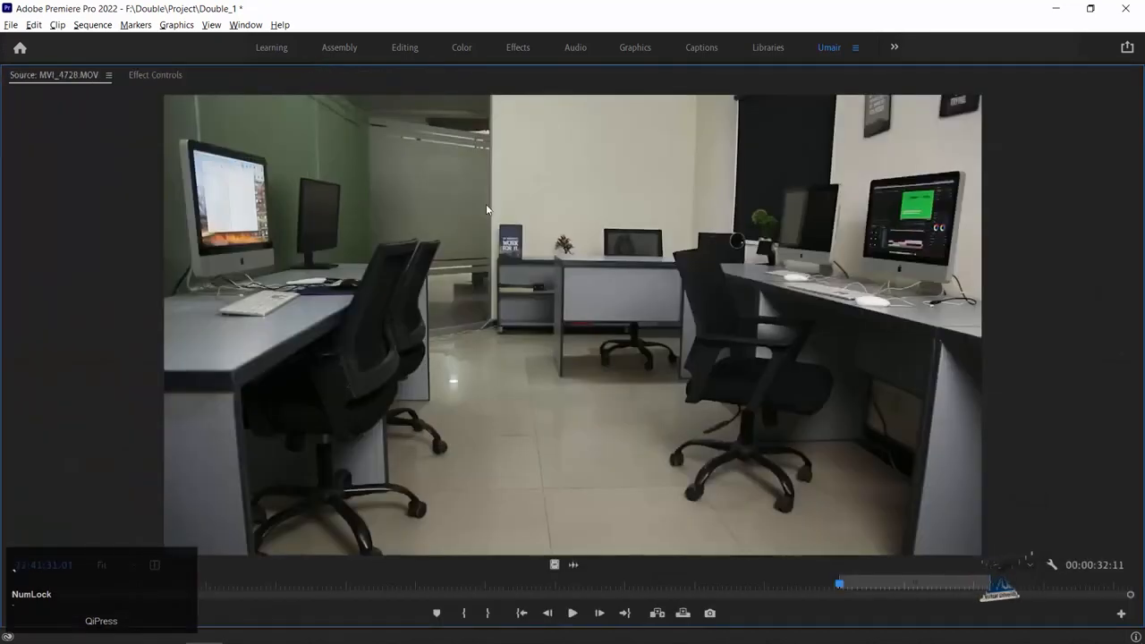
- Play through MVI_4728.MOV with pauses to examine the actor's entrance and gestures, and restore the normal panel layout
key("space")
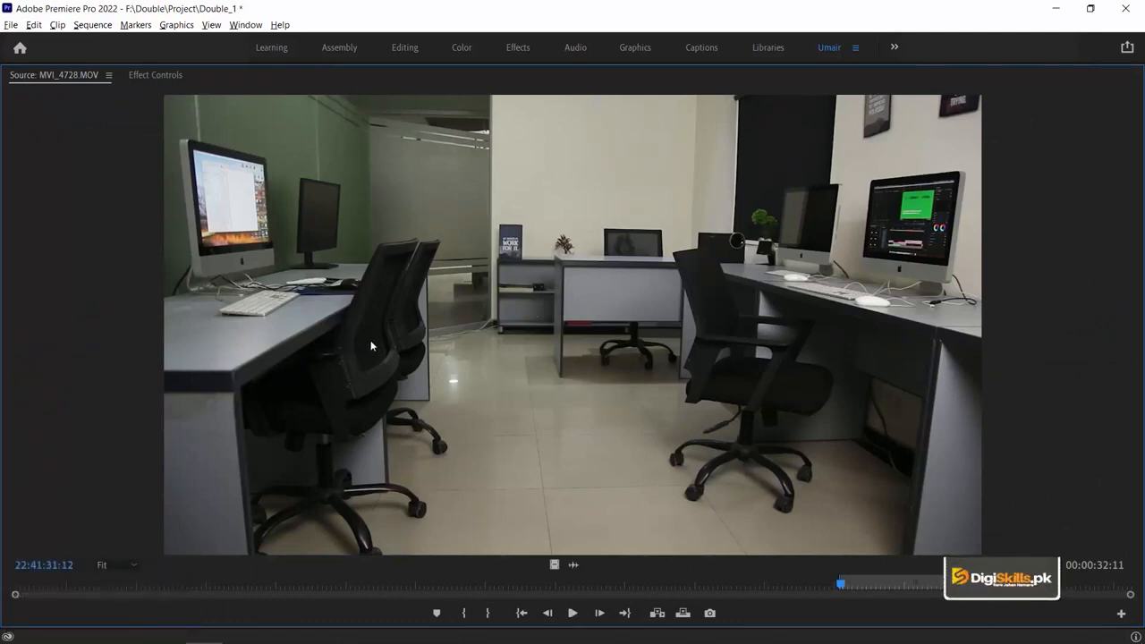
key("space")
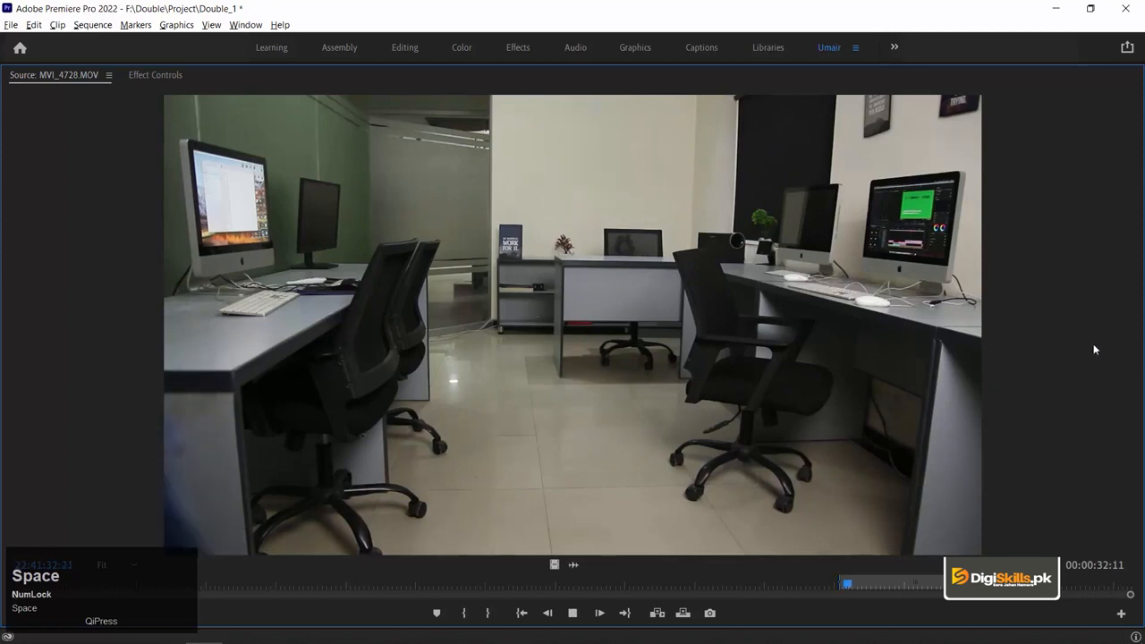
key("space")
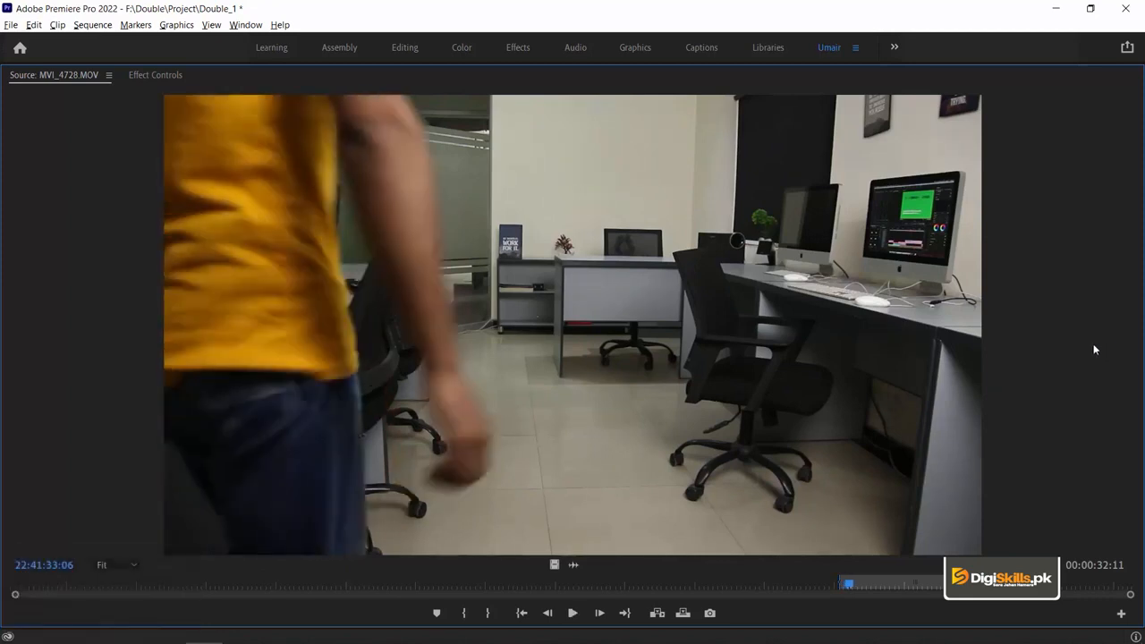
key("space")
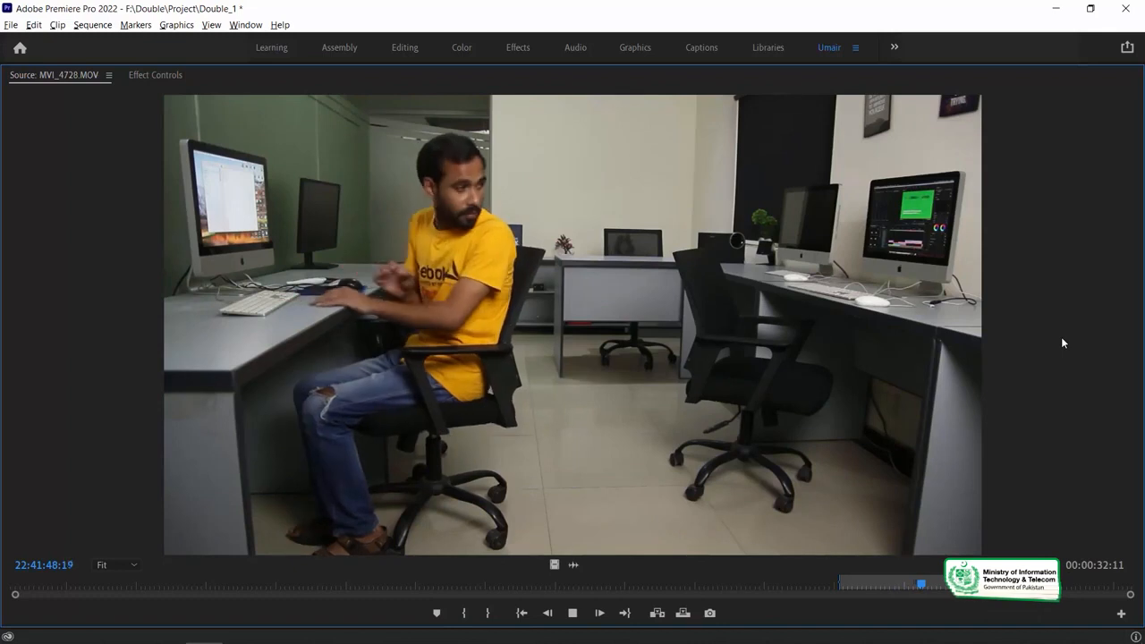
key("space")
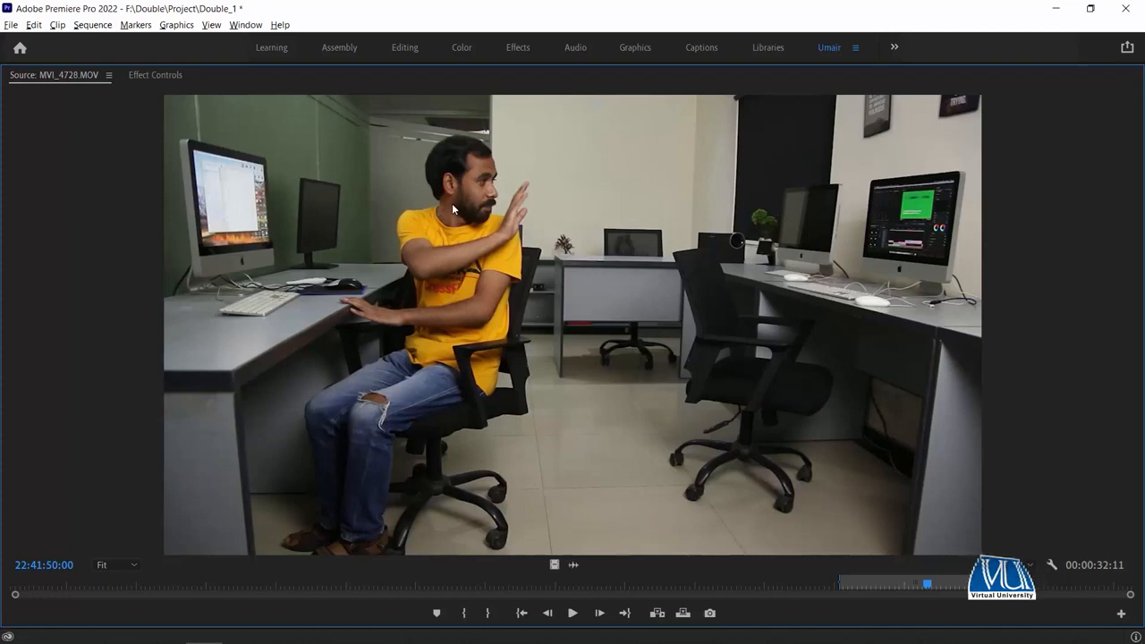
key("space")
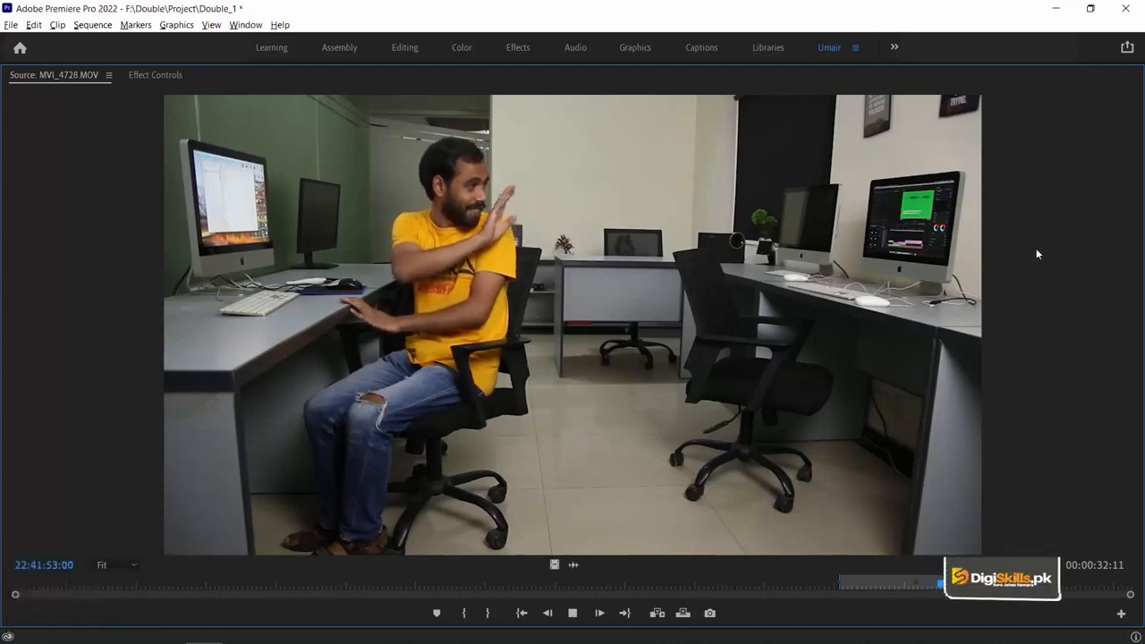
key("space")
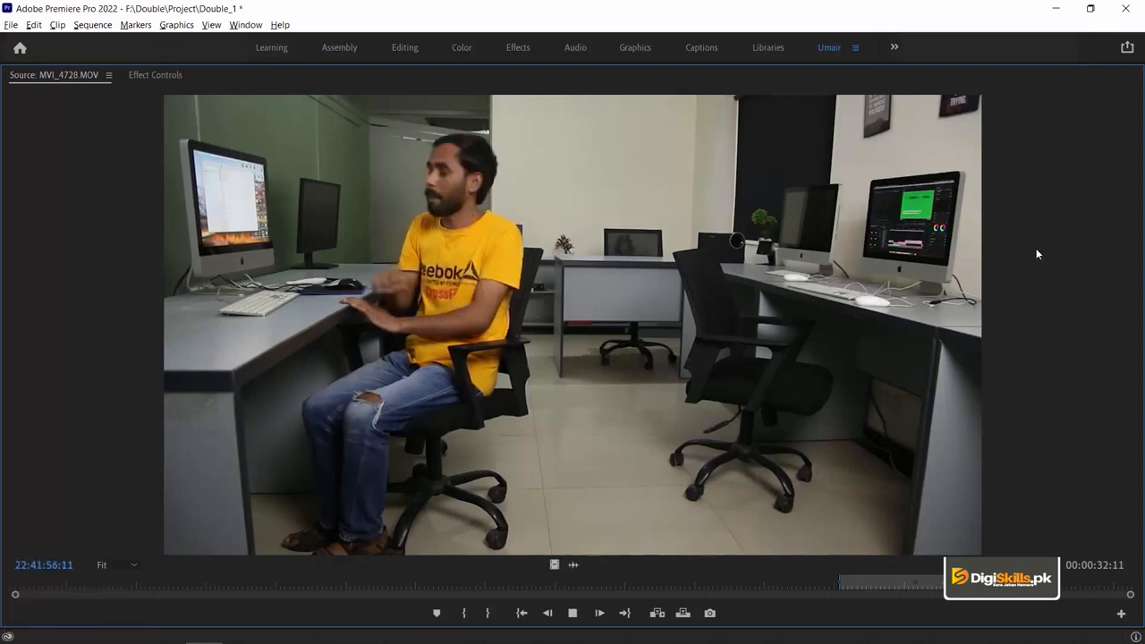
key("grave")
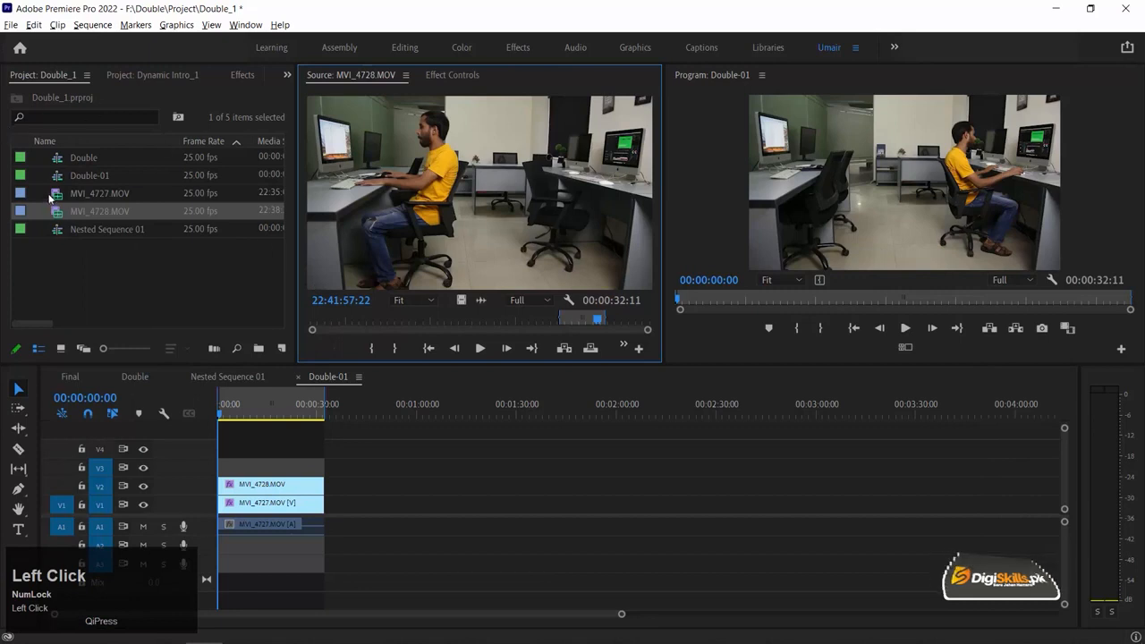
- Move the existing stacked MVI_4728.MOV and MVI_4727.MOV clips in Double-01 away from the start, to near the ten-minute mark
left_click(310, 382)
left_click_drag(383, 472, 1011, 506)
key("minus")
- Place only the video of MVI_4728.MOV on V1 at the start of the Double-01 sequence
left_click(222, 404)
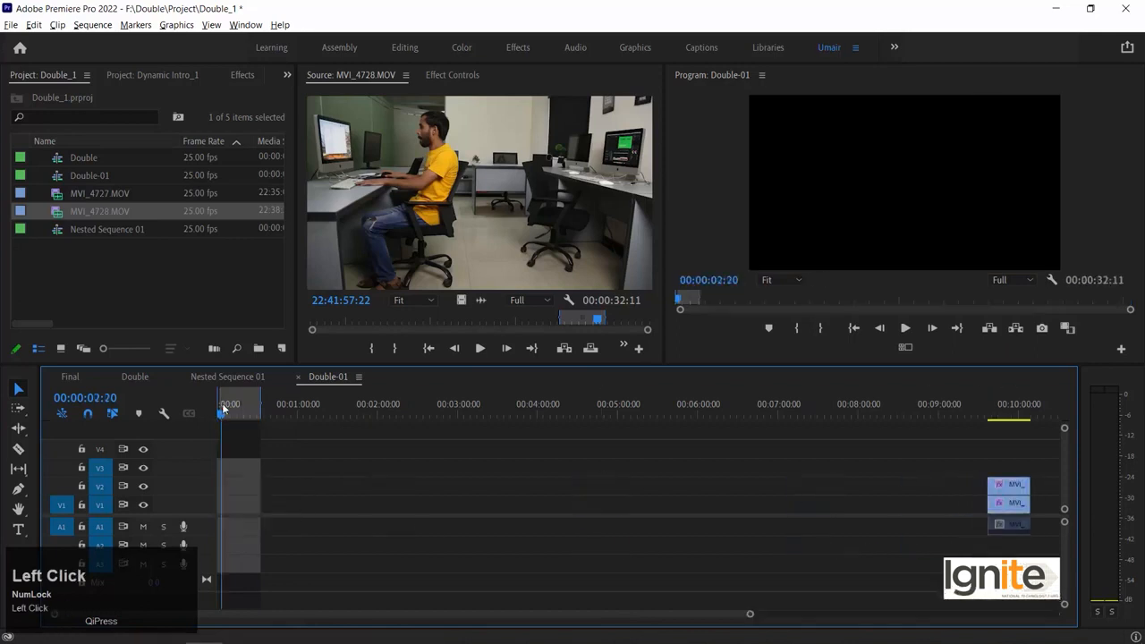
key("equal")
key("equal")
left_click_drag(462, 300, 464, 370)
left_click_drag(456, 308, 234, 514)
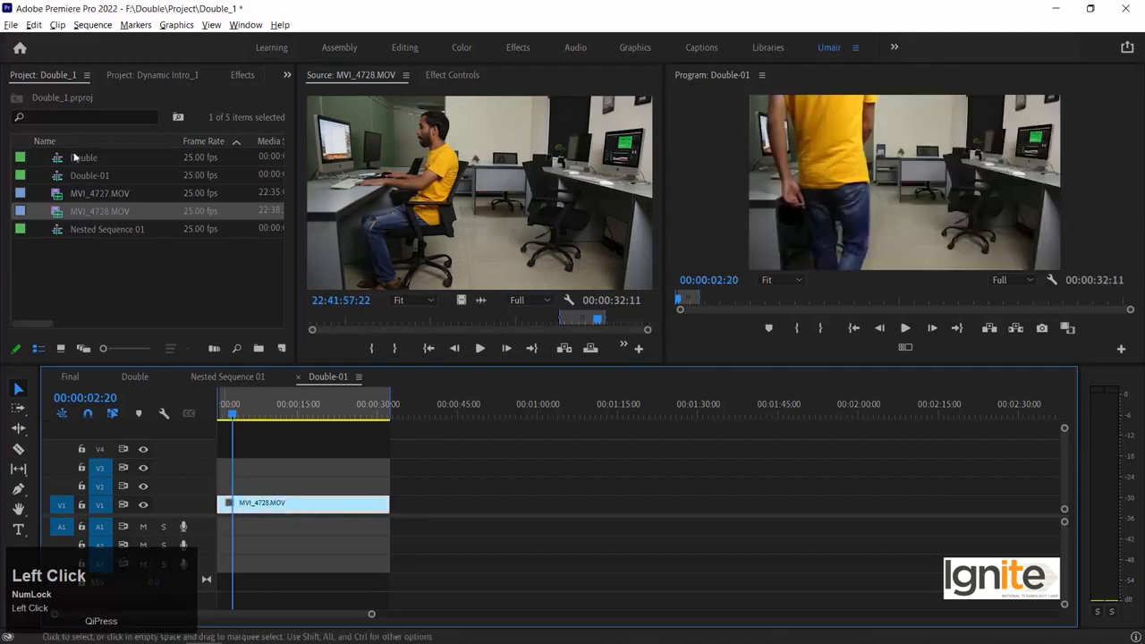
- Play the Double-01 sequence from its start to review the MVI_4728.MOV clip
double_click(56, 195)
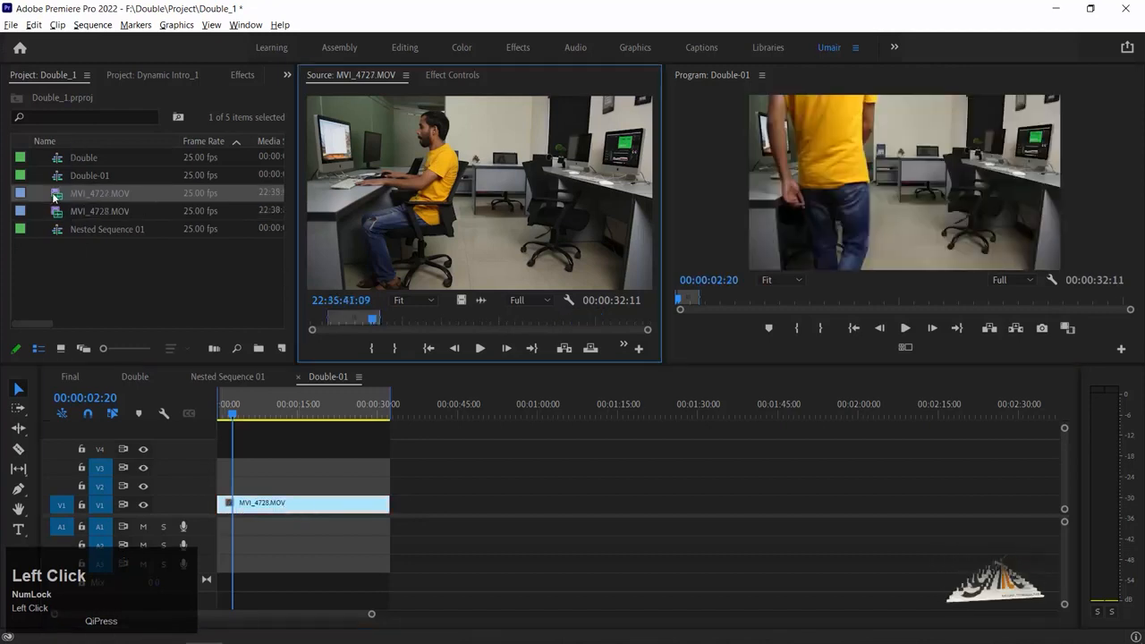
left_click(223, 407)
key("space")
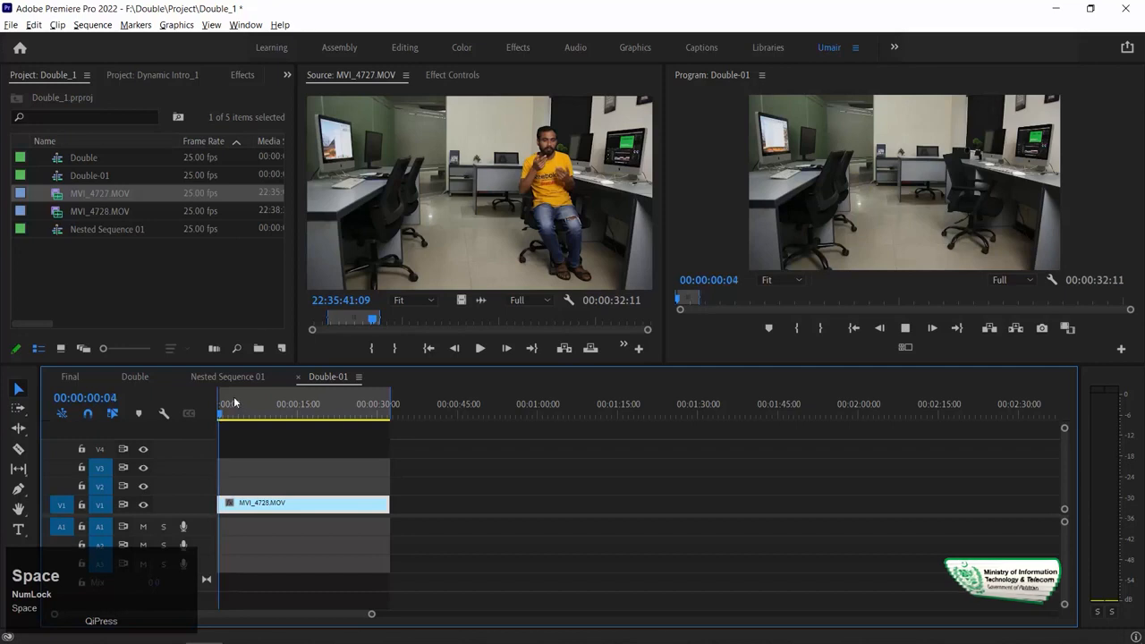
key("equal")
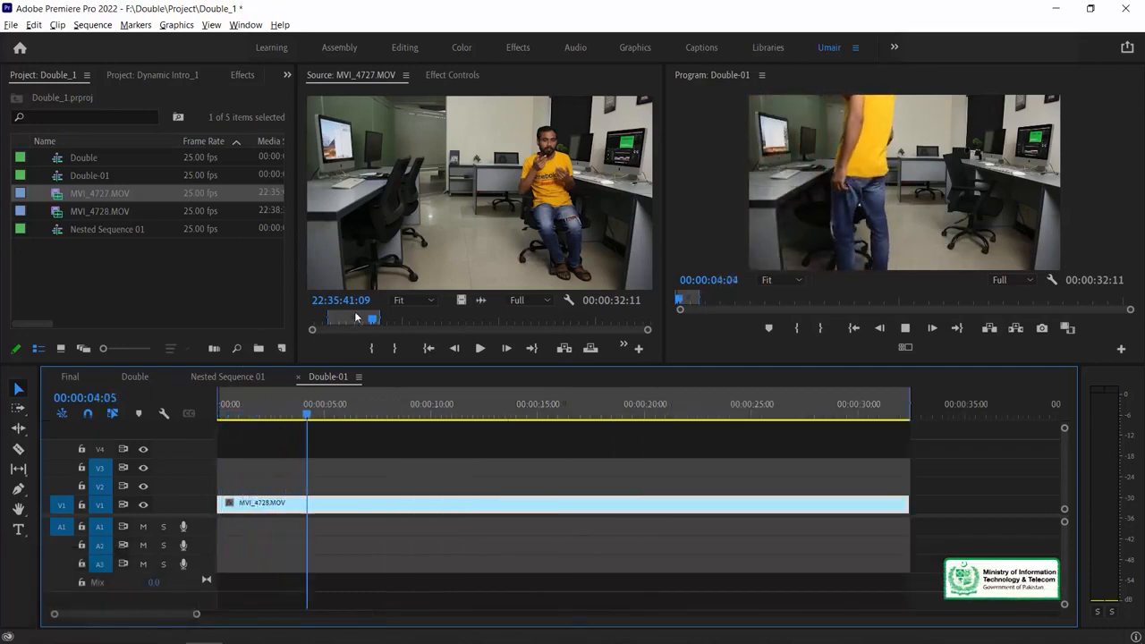
key("minus")
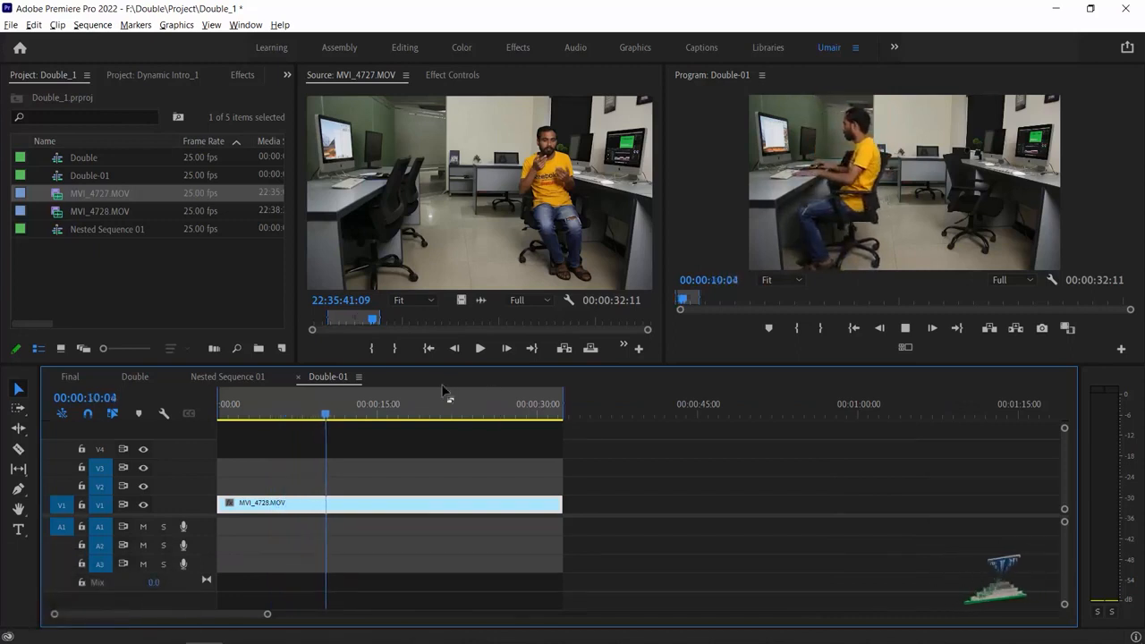
key("space")
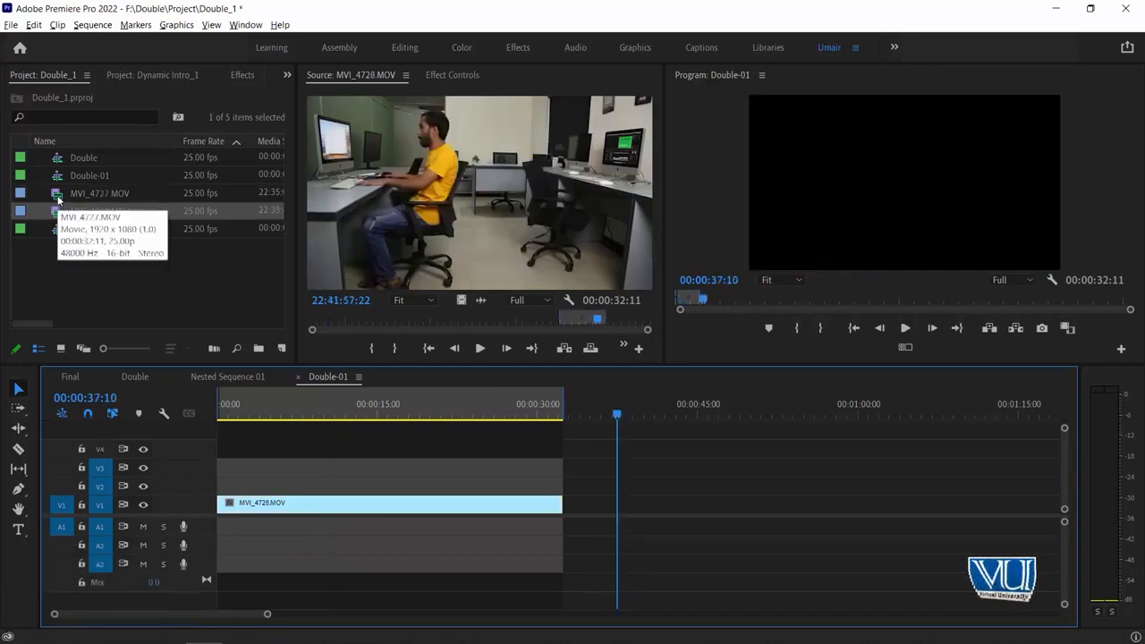
- Place only the video of MVI_4727.MOV on V1 at 00:00:35:18, after the MVI_4728.MOV clip, and check the frames of both clips
double_click(57, 199)
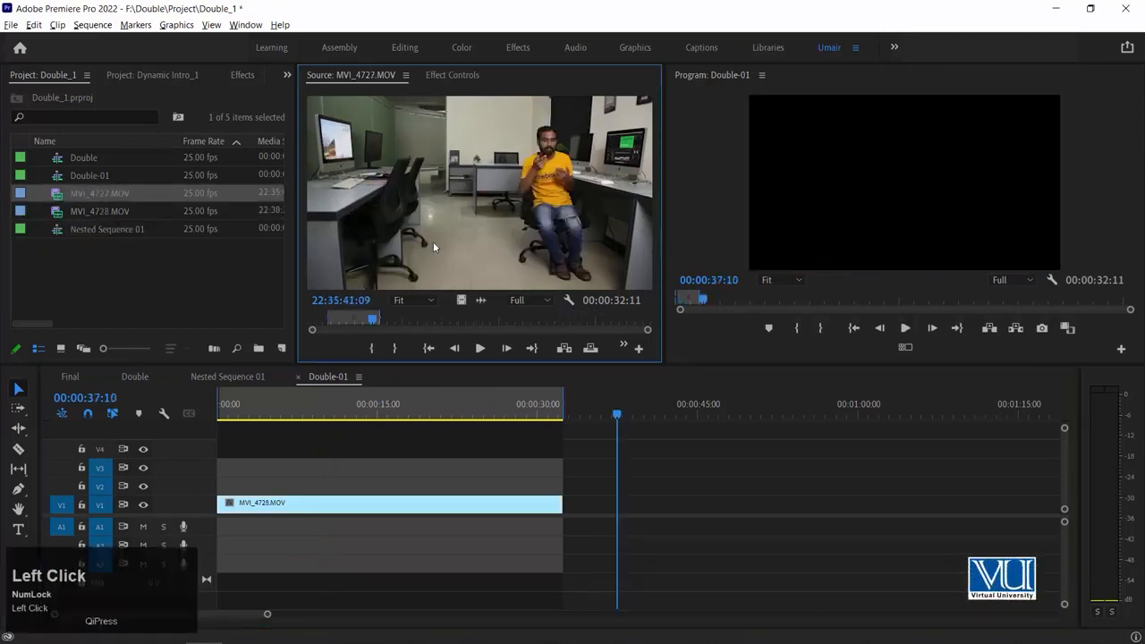
key("shift+i")
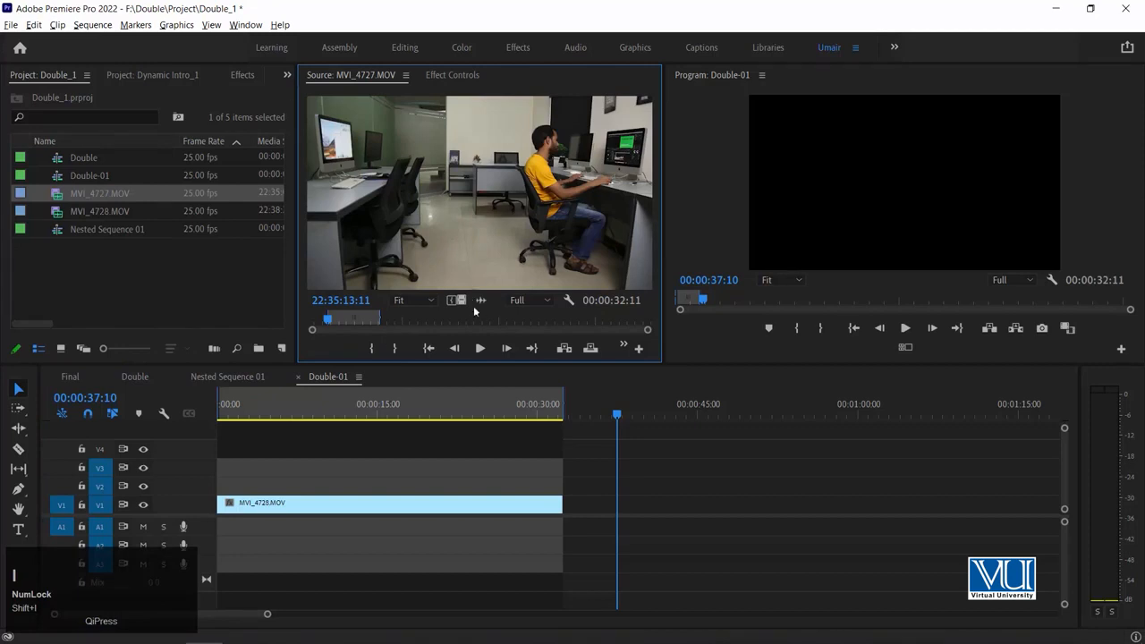
left_click_drag(464, 301, 606, 505)
left_click(611, 415)
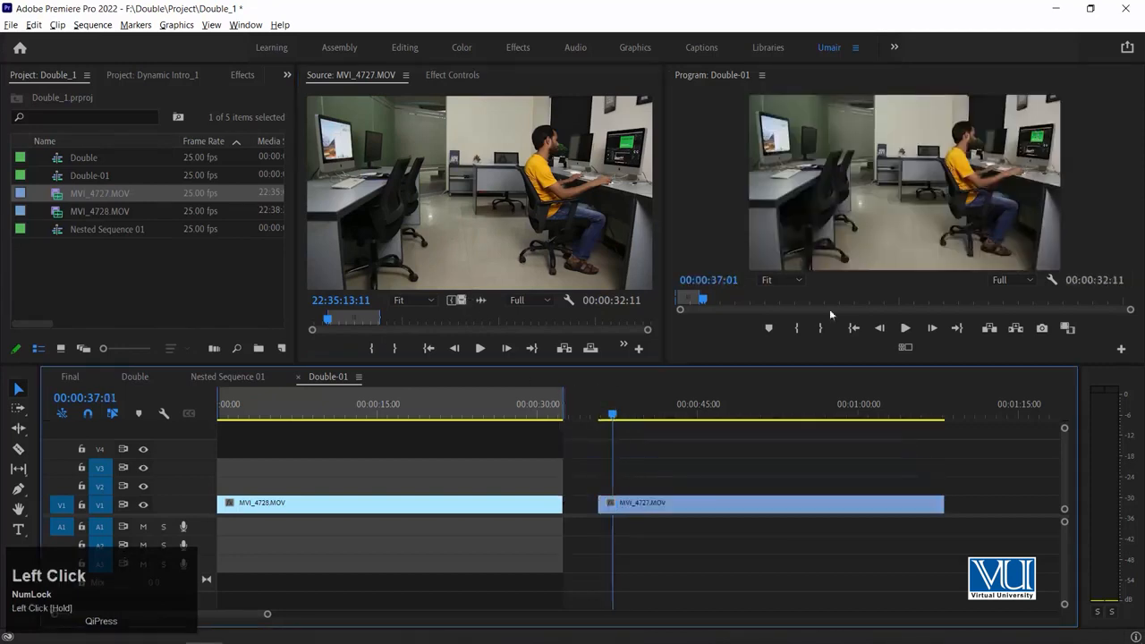
left_click_drag(234, 404, 327, 404)
left_click(265, 414)
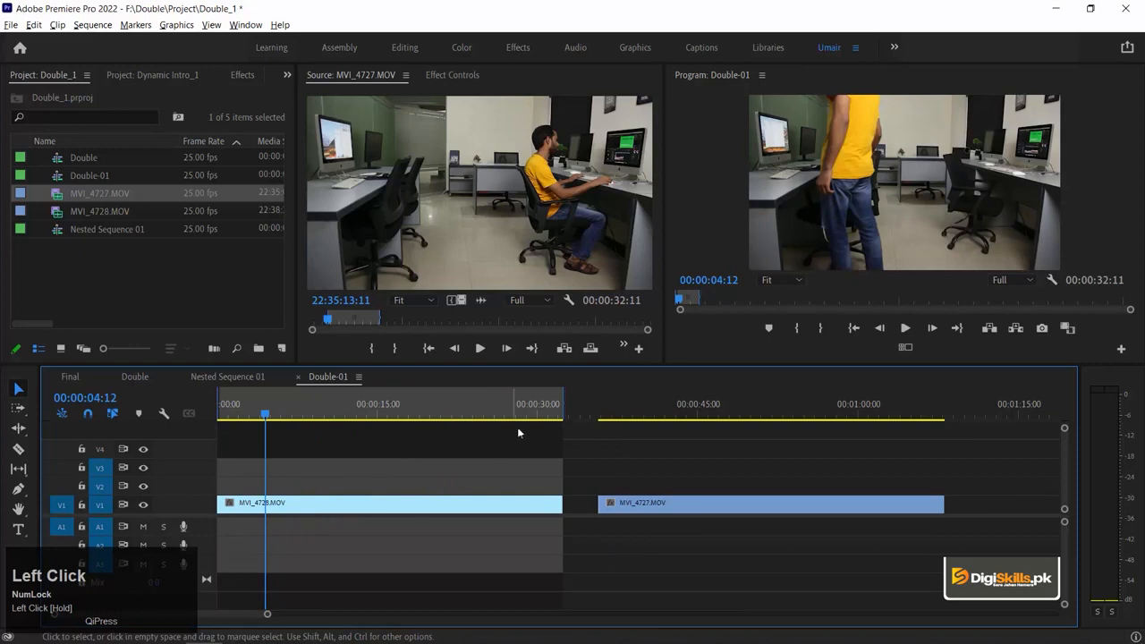
- Move the MVI_4728.MOV clip to V2 directly above MVI_4727.MOV so both start at 00:00:35:18
left_click(618, 414)
key("Up")
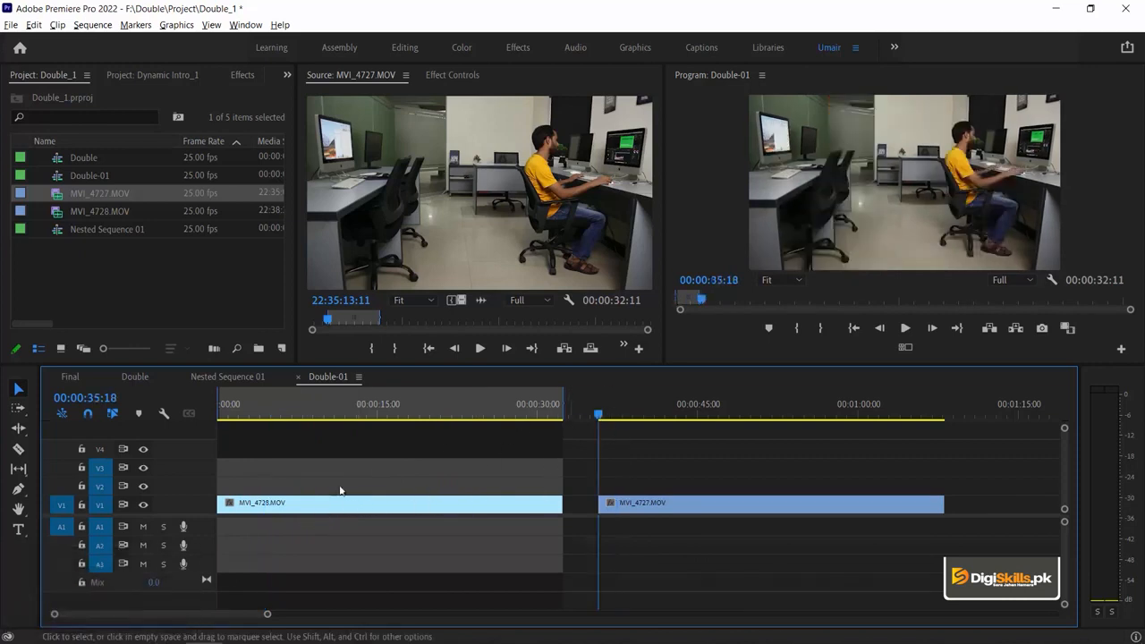
left_click_drag(430, 508, 891, 486)
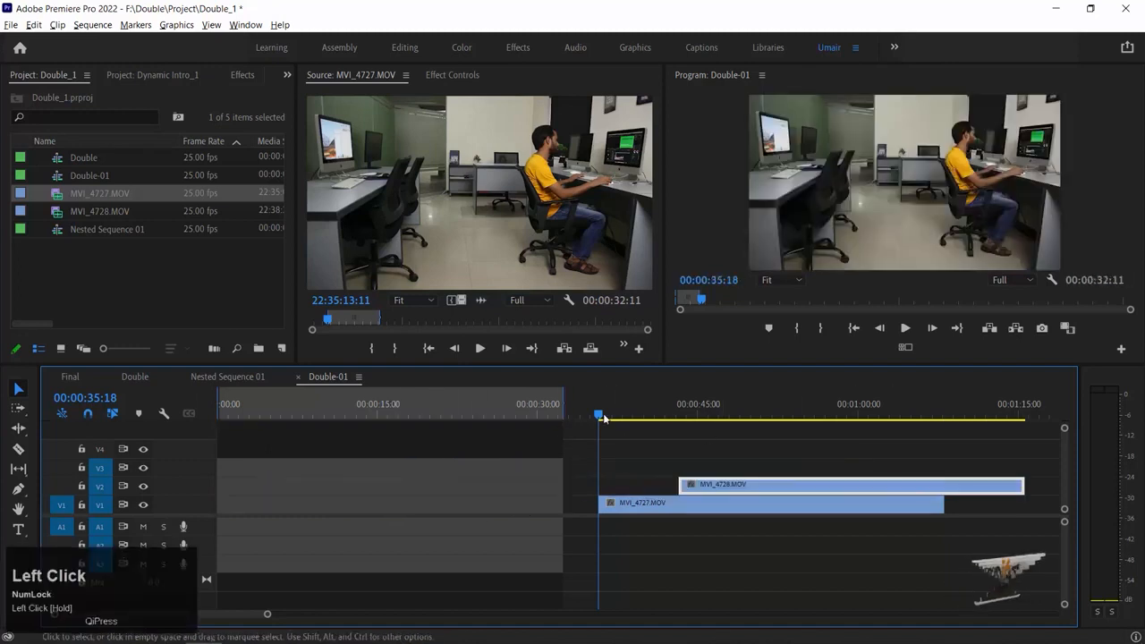
key("space")
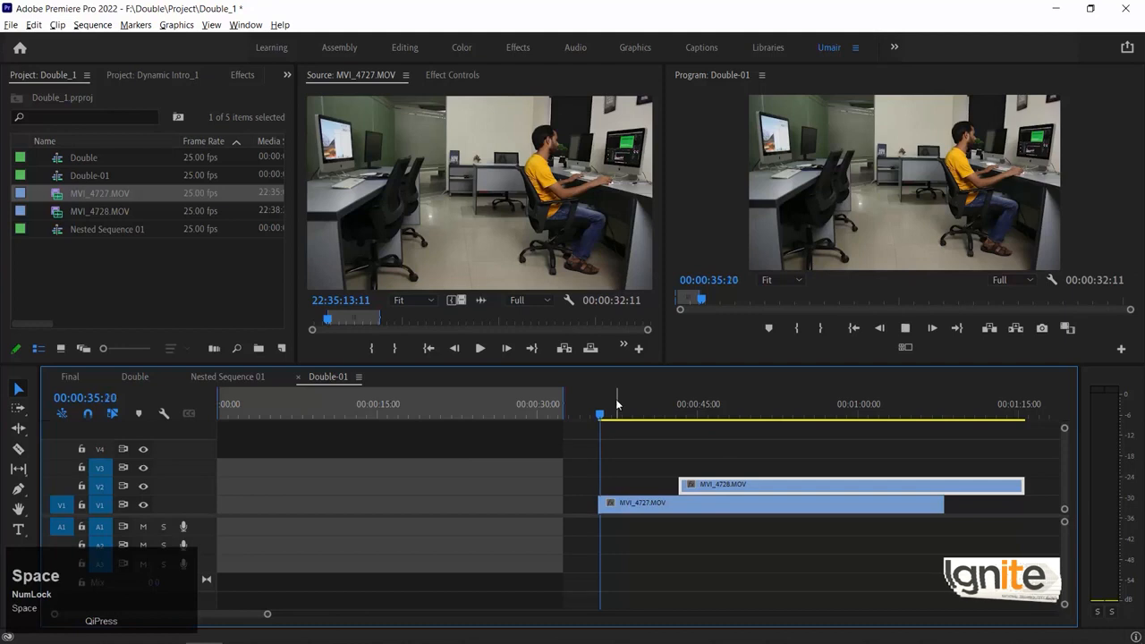
left_click_drag(712, 484, 632, 484)
key("minus")
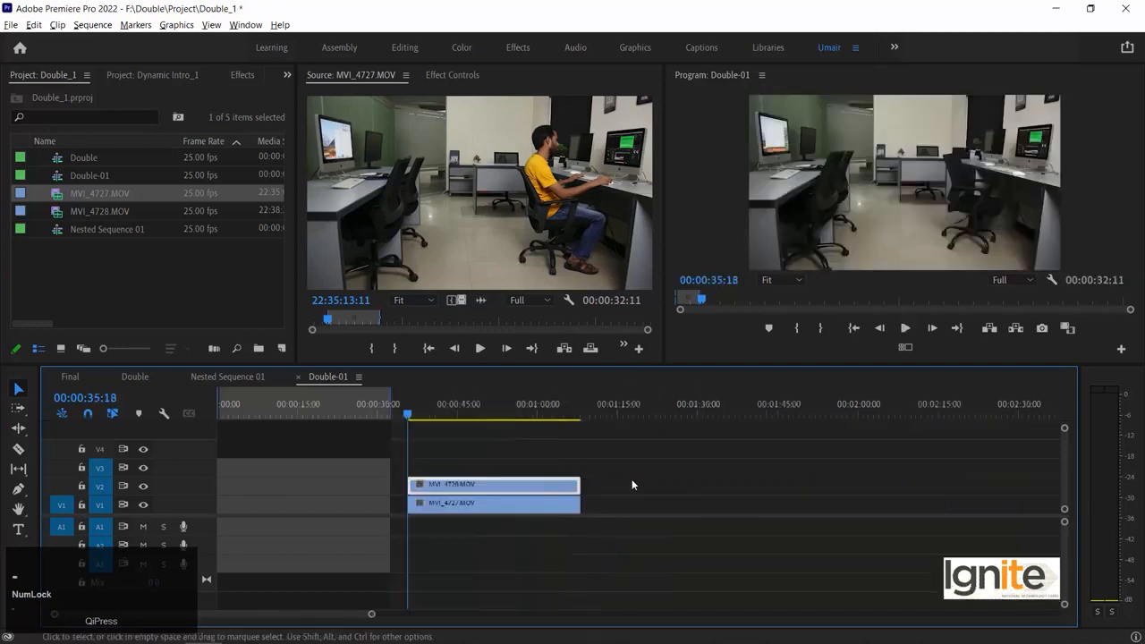
- Park the playhead at 00:00:46:05 over the stacked clips and select MVI_4728.MOV on V2
key("equal")
left_click(656, 406)
left_click(681, 506)
left_click_drag(661, 410, 712, 414)
left_click(678, 492)
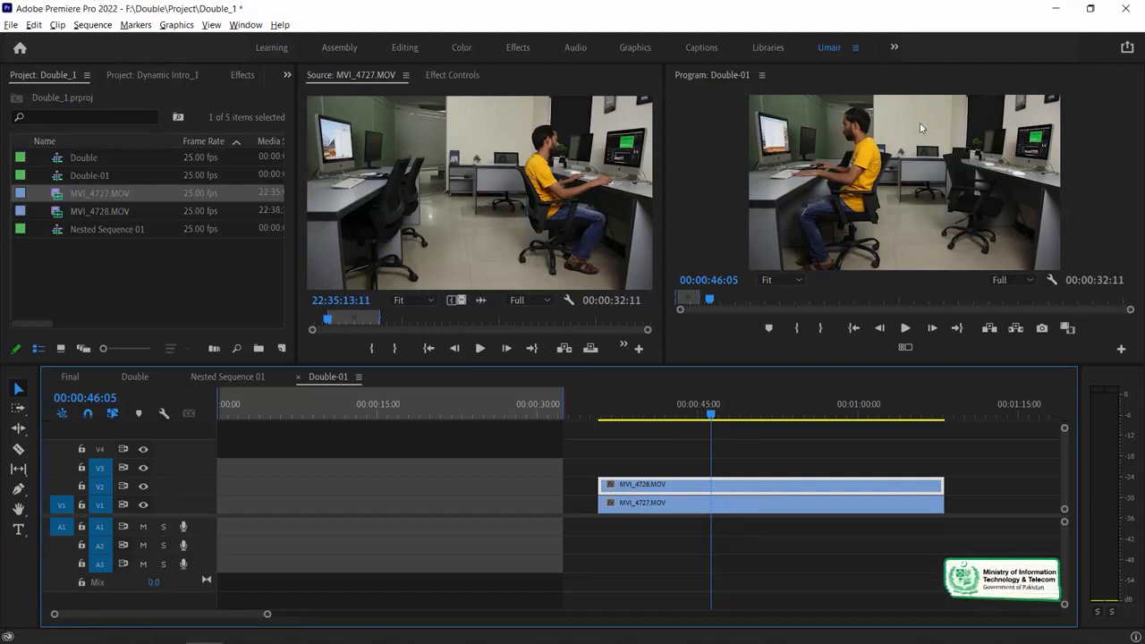
- Find the Crop video effect and apply it to the MVI_4728.MOV clip on V2
left_click(240, 75)
left_click(51, 94)
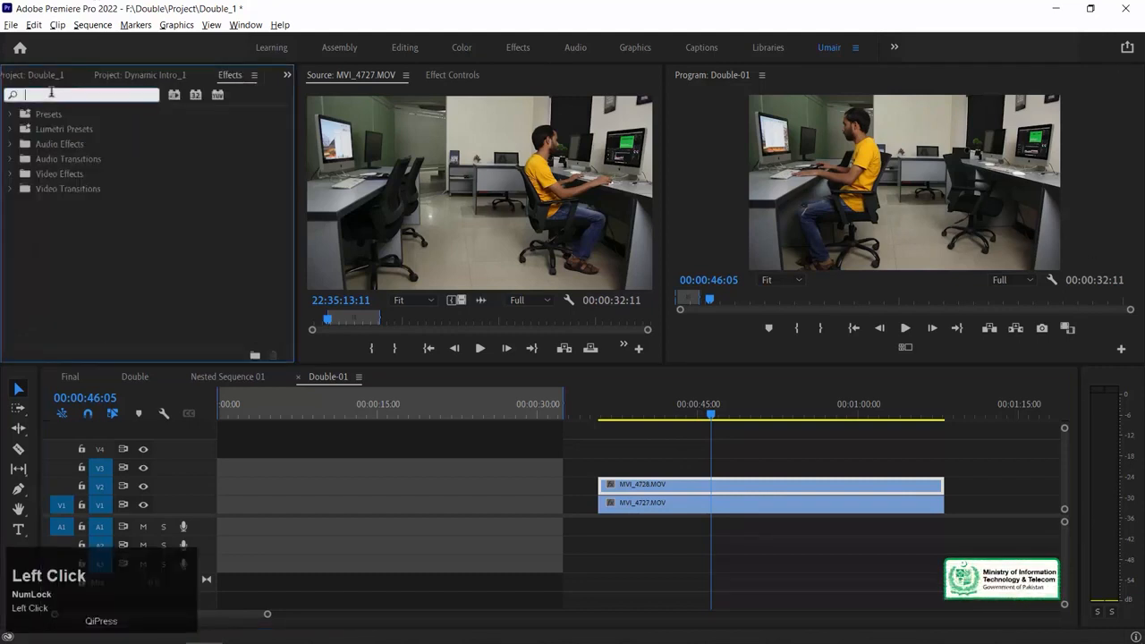
type("crop")
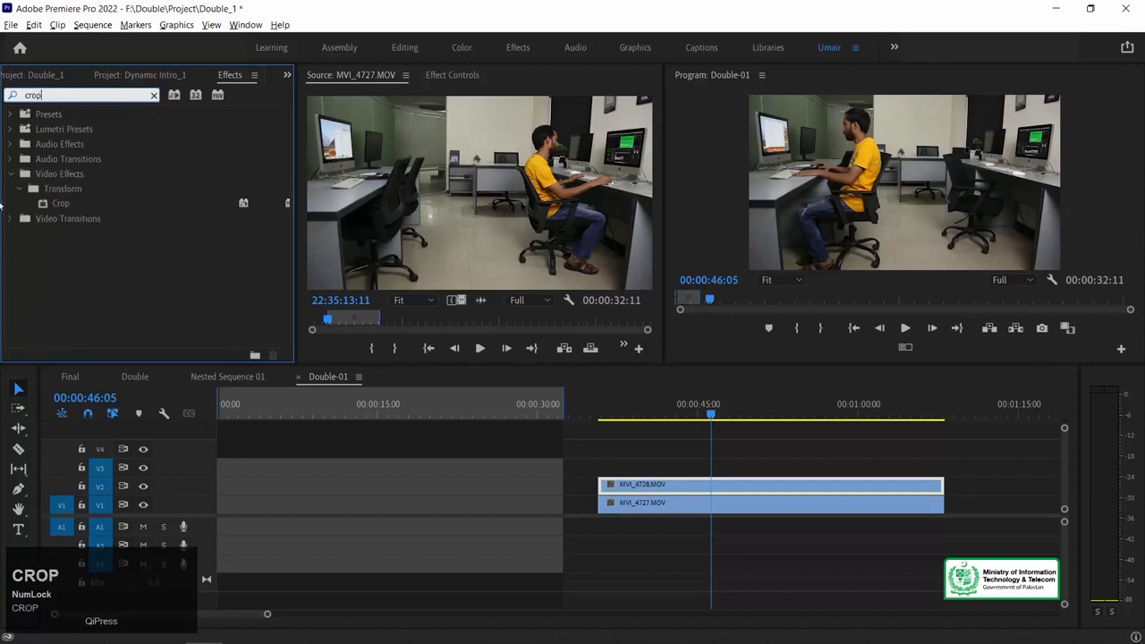
left_click_drag(64, 206, 707, 484)
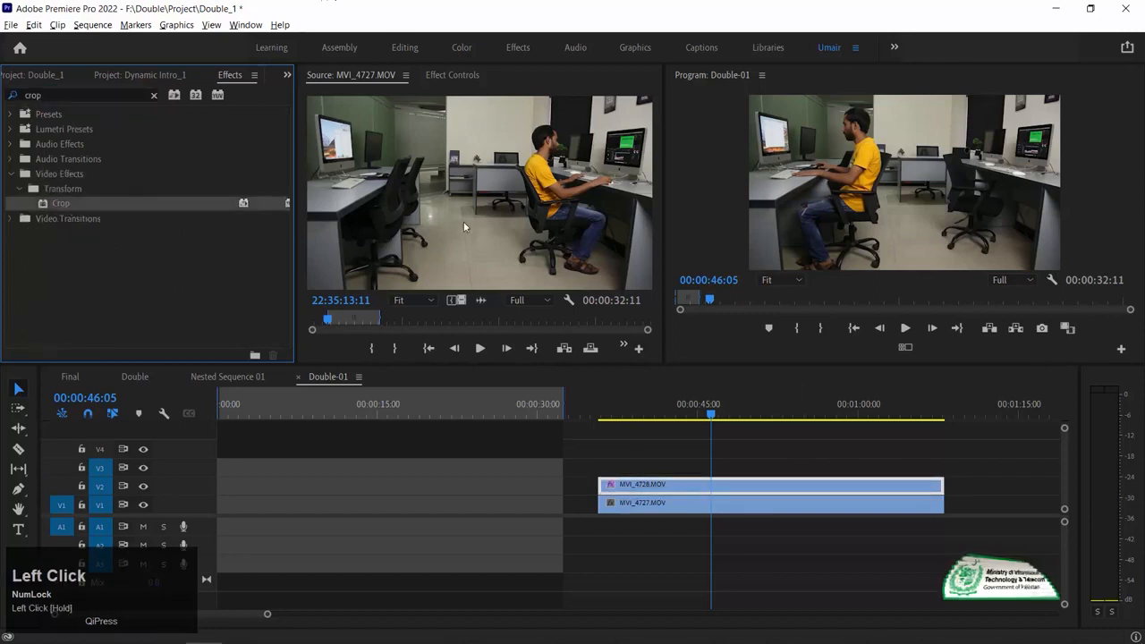
- In the Crop effect of MVI_4728.MOV on V2, set the Right crop to 51.0%
left_click(448, 77)
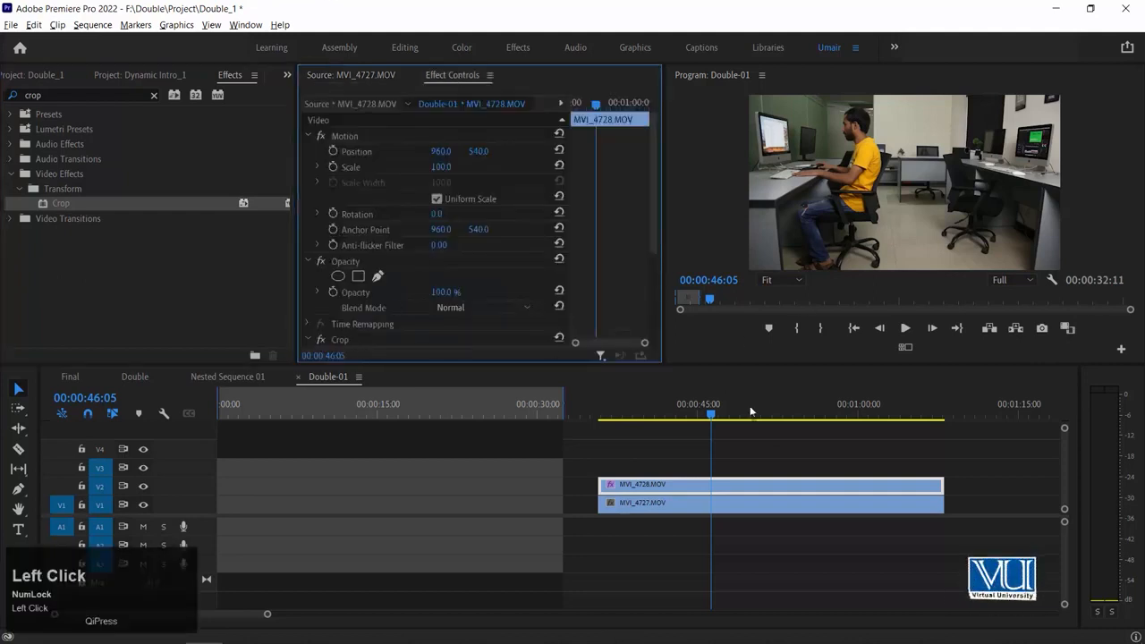
left_click(365, 338)
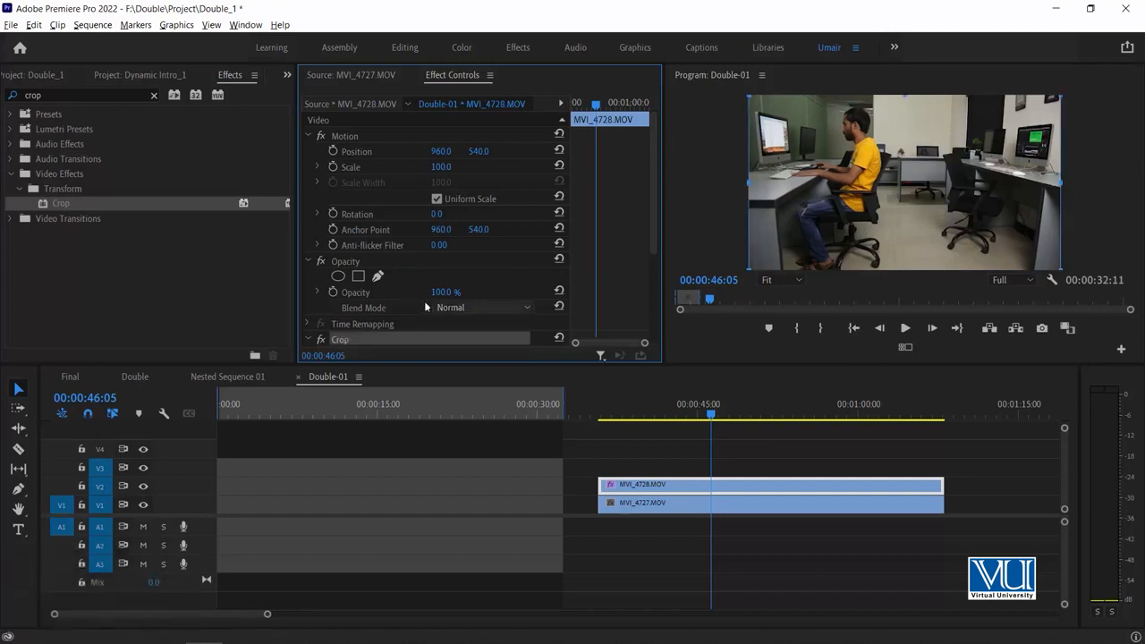
scroll(515, 252, "down", 4)
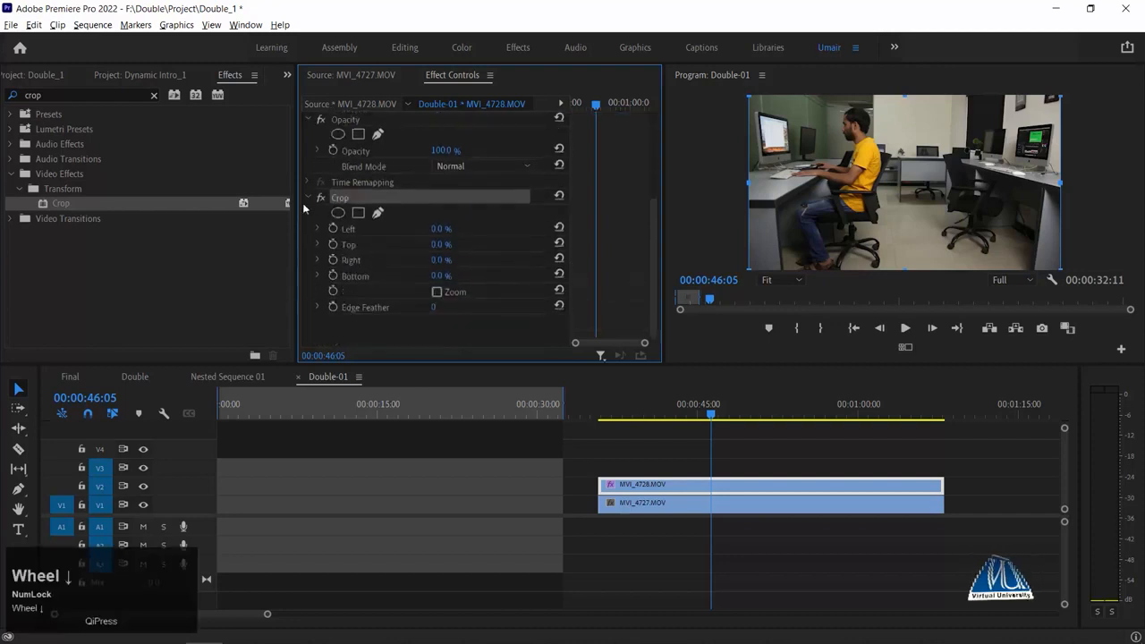
left_click(318, 260)
left_click_drag(328, 288, 398, 286)
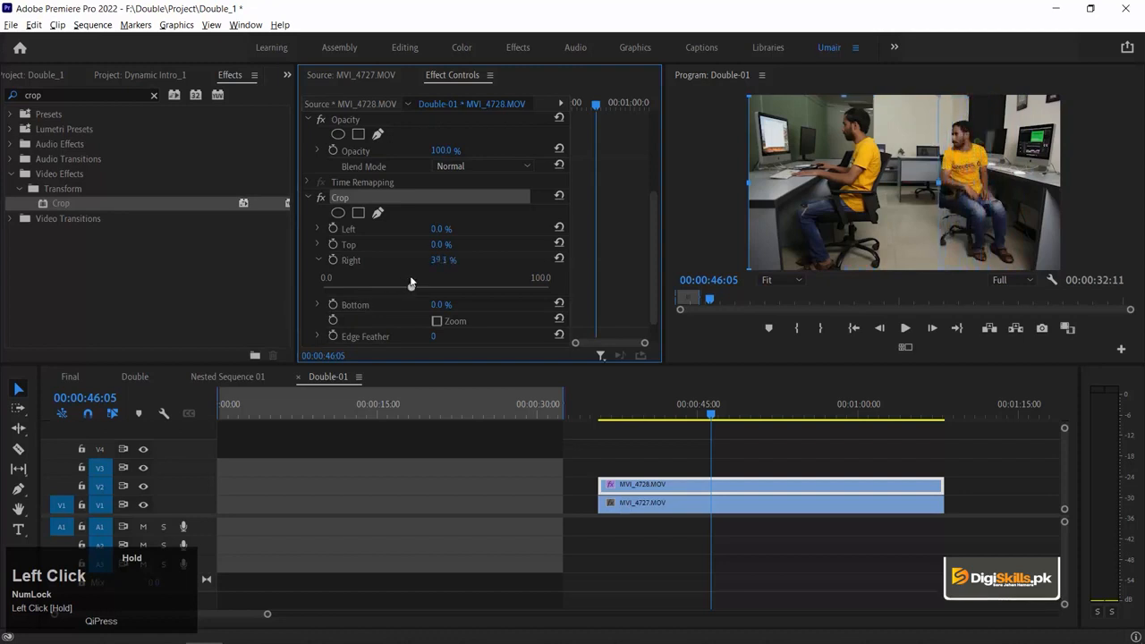
left_click_drag(443, 264, 437, 264)
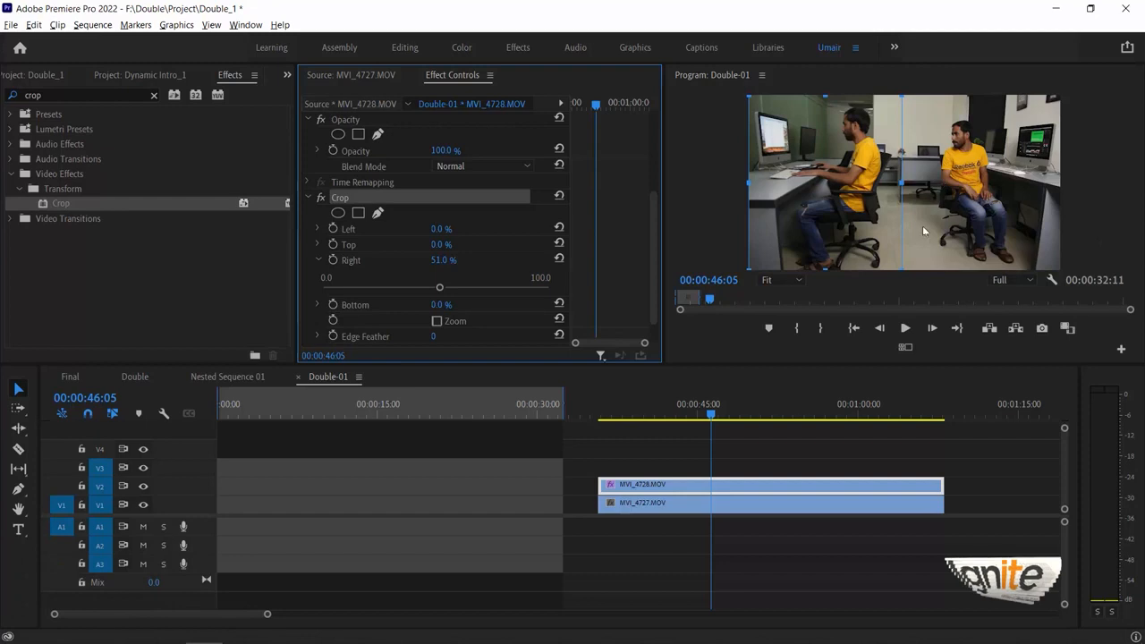
- Check the composite at 00:00:44:22 and set the Crop effect's Edge Feather to 25
mouse_move(711, 414)
left_mouse_down()
mouse_move(659, 414)
mouse_move(699, 407)
left_mouse_up()
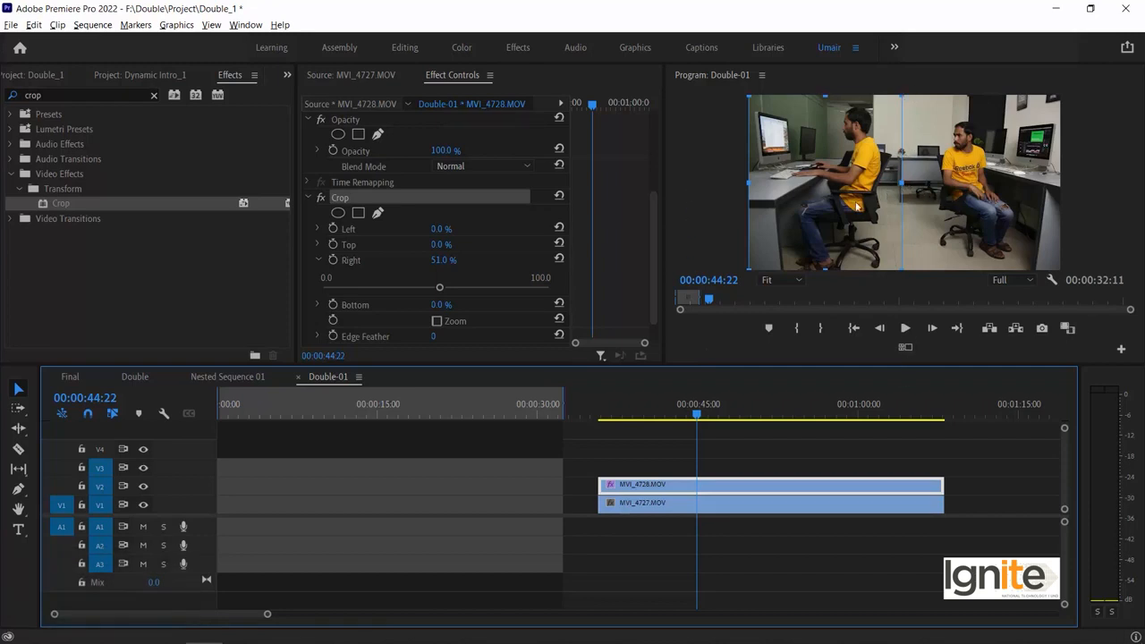
left_click_drag(652, 247, 652, 268)
left_click(438, 307)
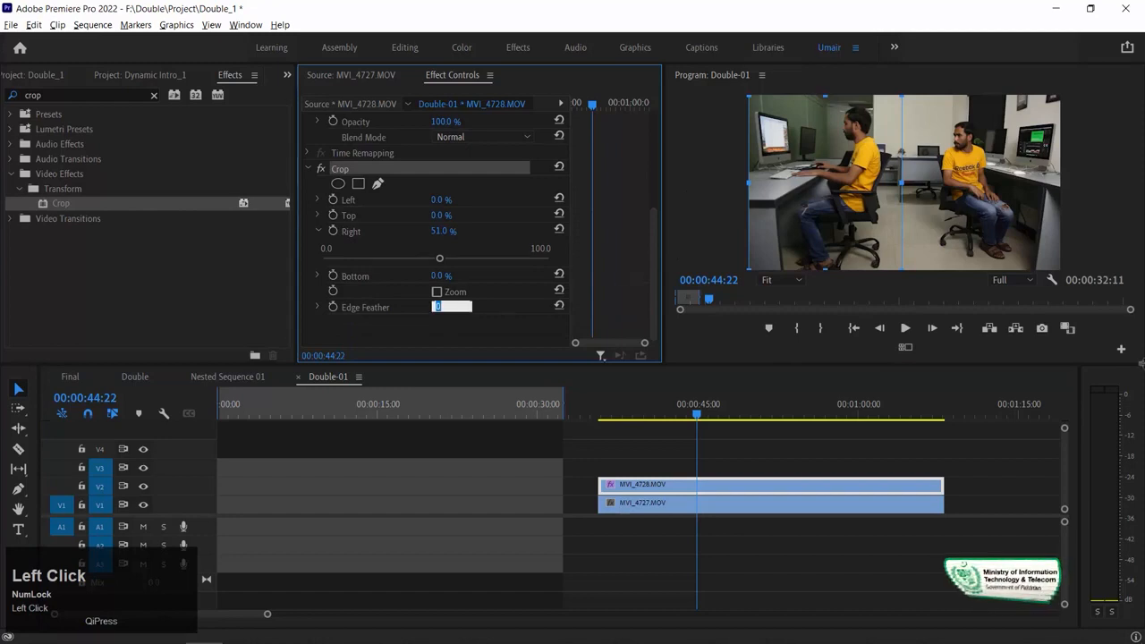
type("25")
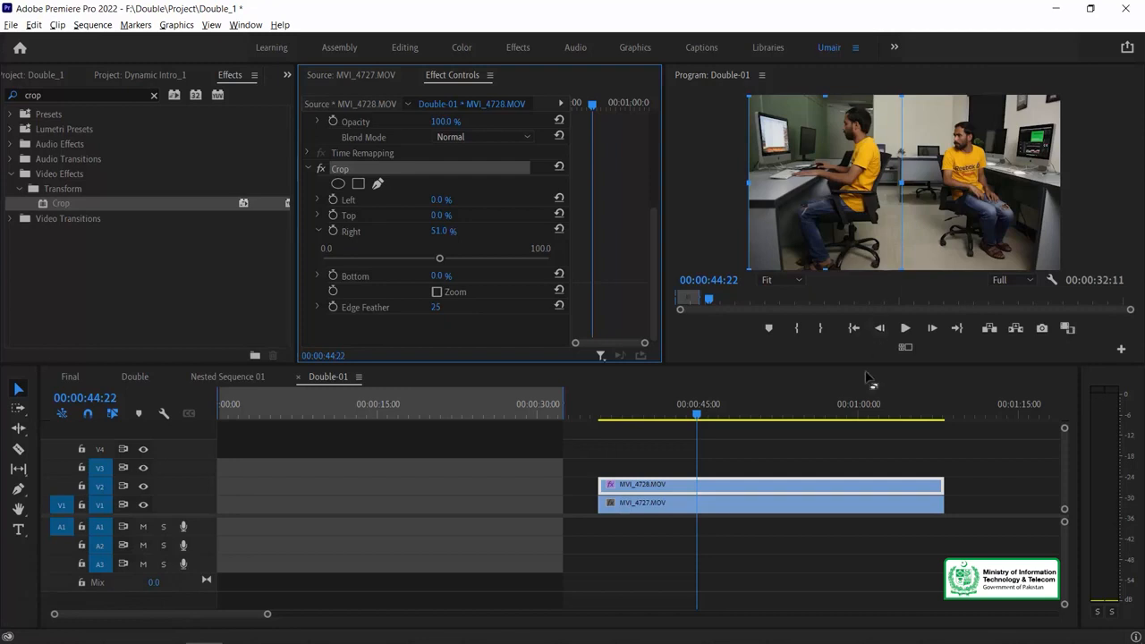
- Disable MVI_4727.MOV on V1, select MVI_4728.MOV and preview it alone from its start
left_click(736, 485)
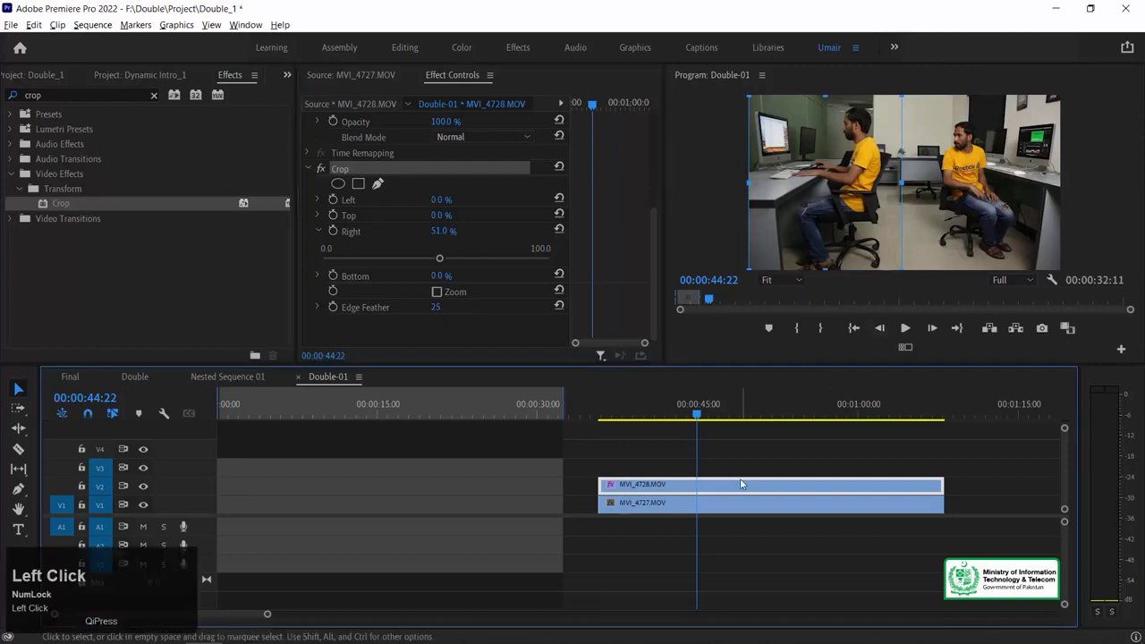
left_click(711, 507)
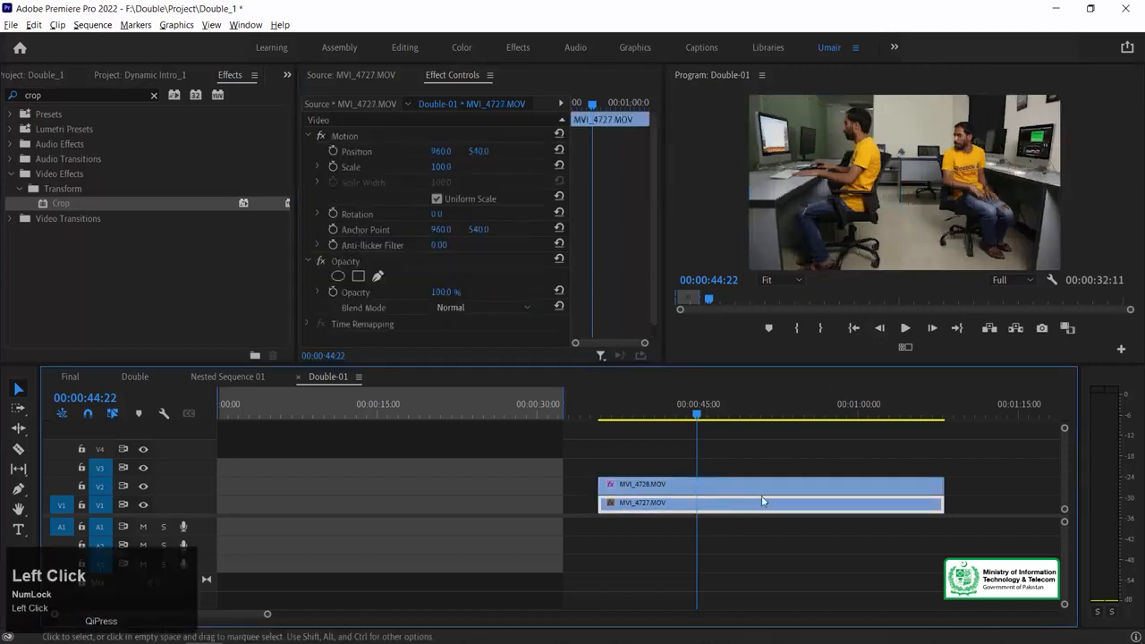
right_click(730, 508)
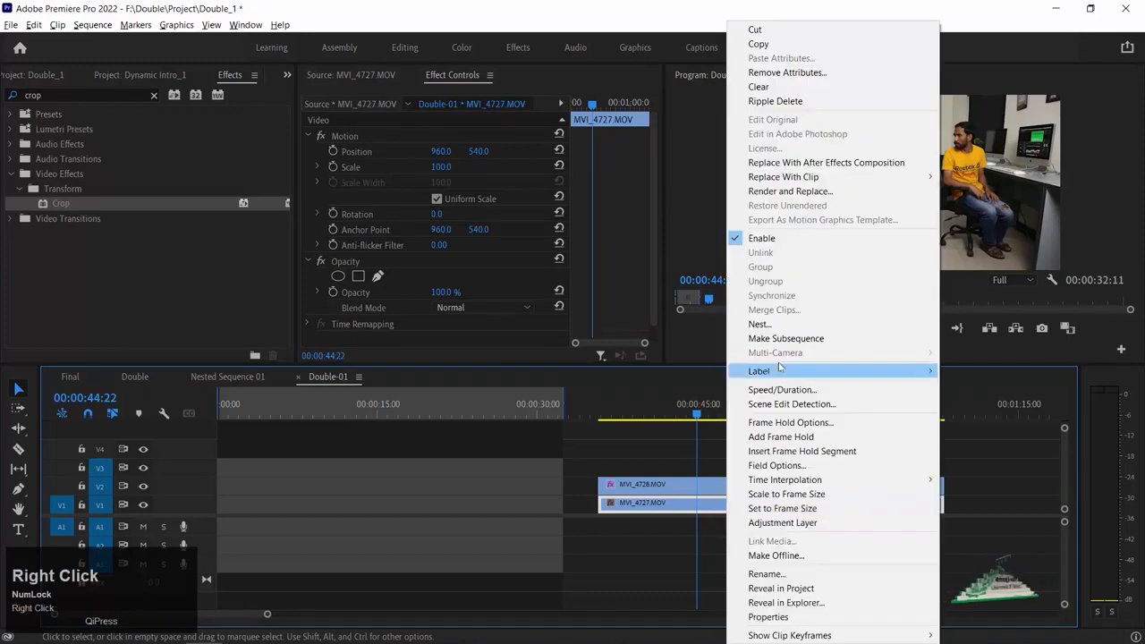
left_click(787, 245)
left_click(716, 486)
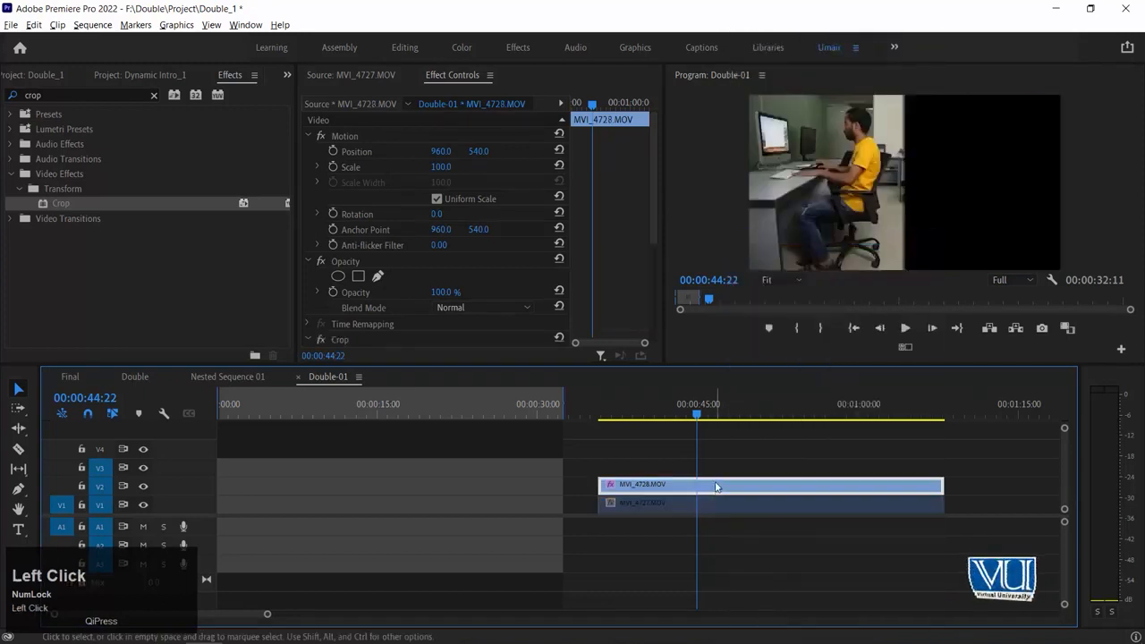
key("Up")
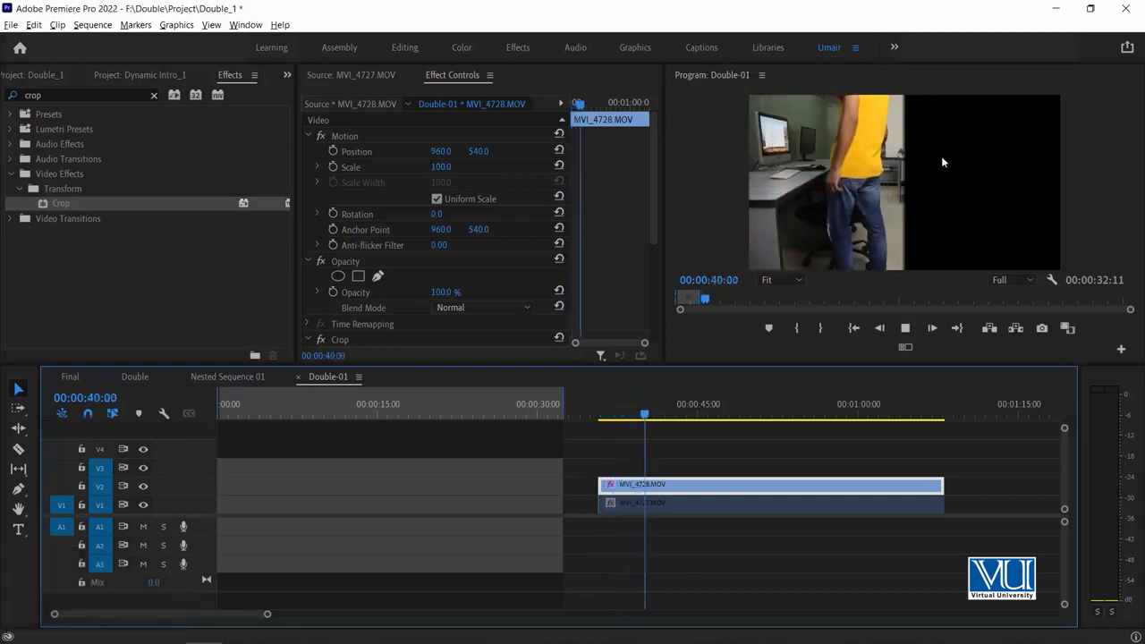
- Set the Crop effect's Edge Feather on MVI_4728.MOV to 45
scroll(633, 212, "down", 3)
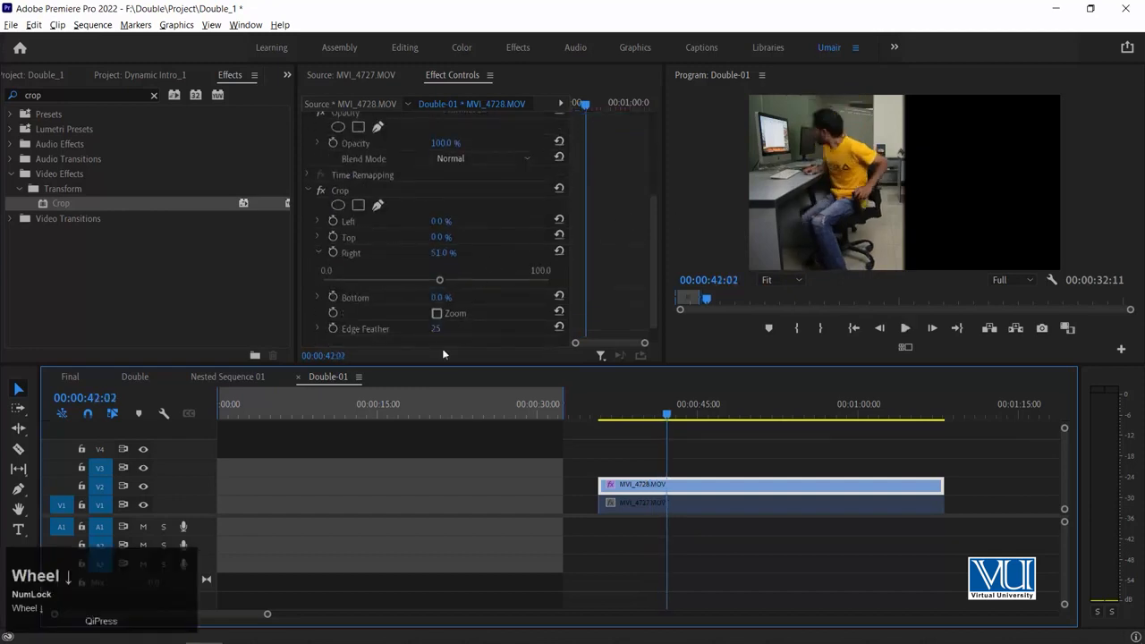
left_click(436, 331)
type("45")
key("Return")
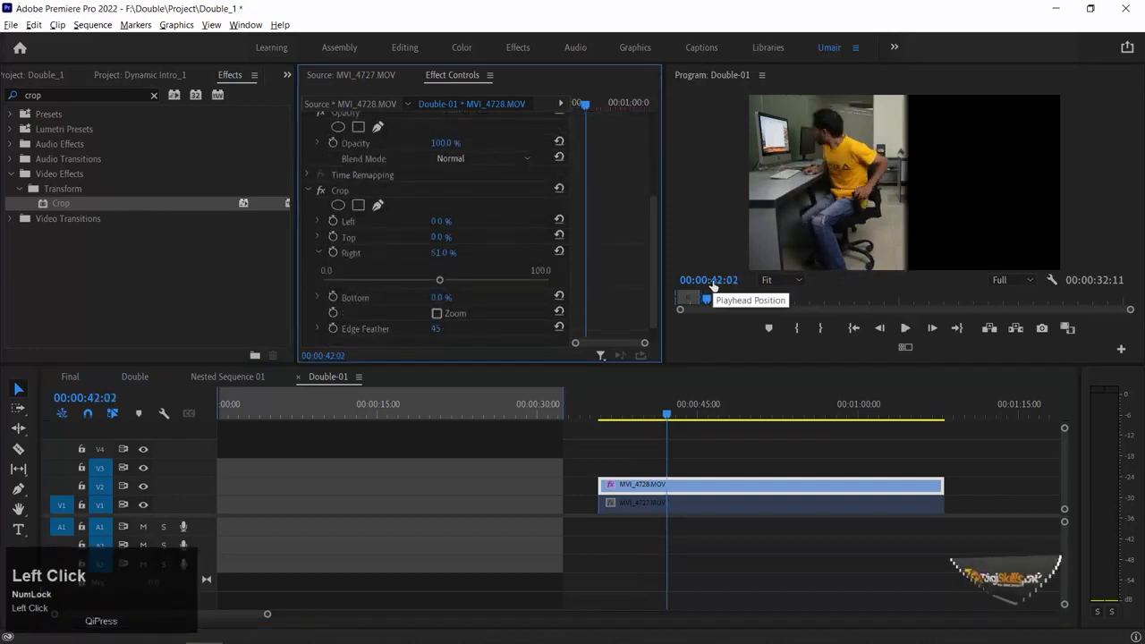
- Adjust the cropped right edge of MVI_4728.MOV to 52.6% in the preview and check the frame at 00:00:43:13
left_click(341, 192)
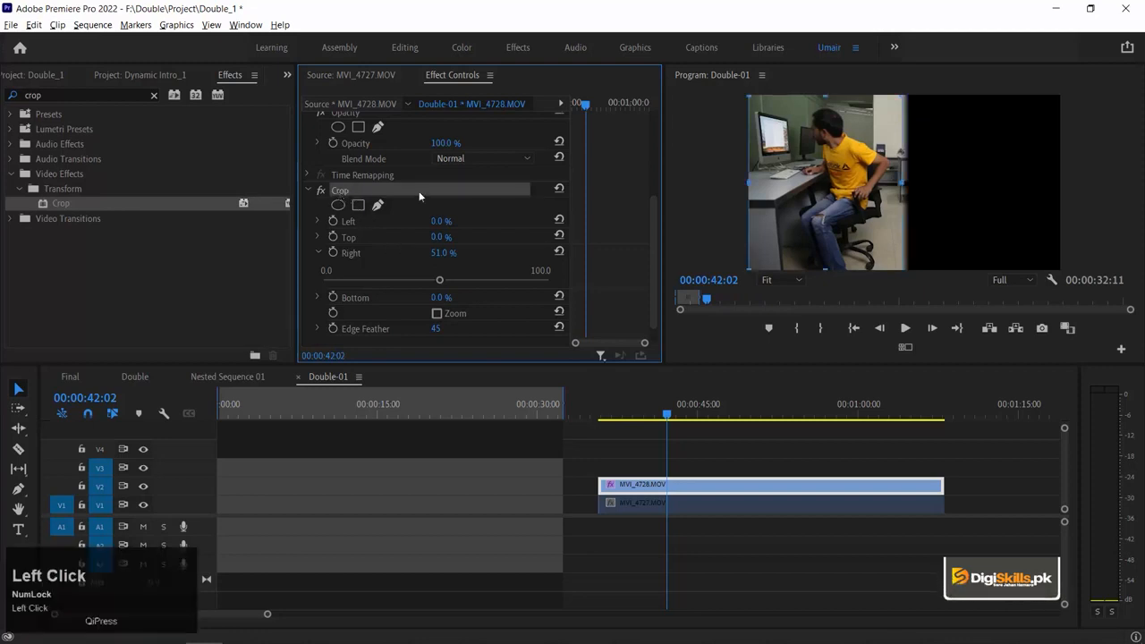
mouse_move(907, 182)
left_mouse_down()
mouse_move(886, 181)
mouse_move(901, 182)
left_mouse_up()
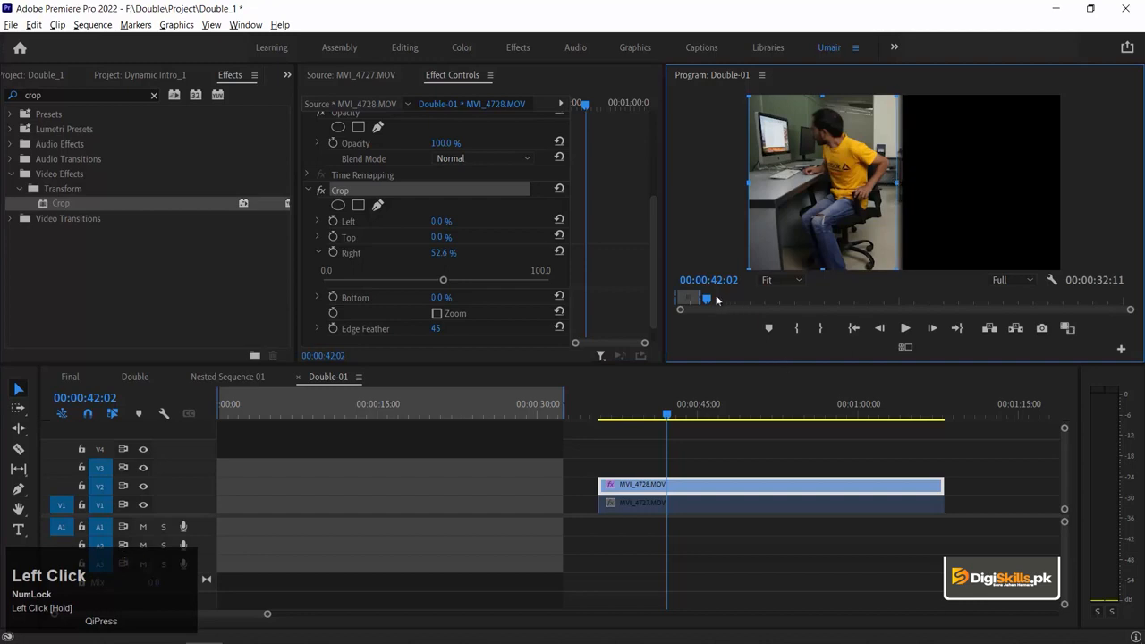
left_click(681, 410)
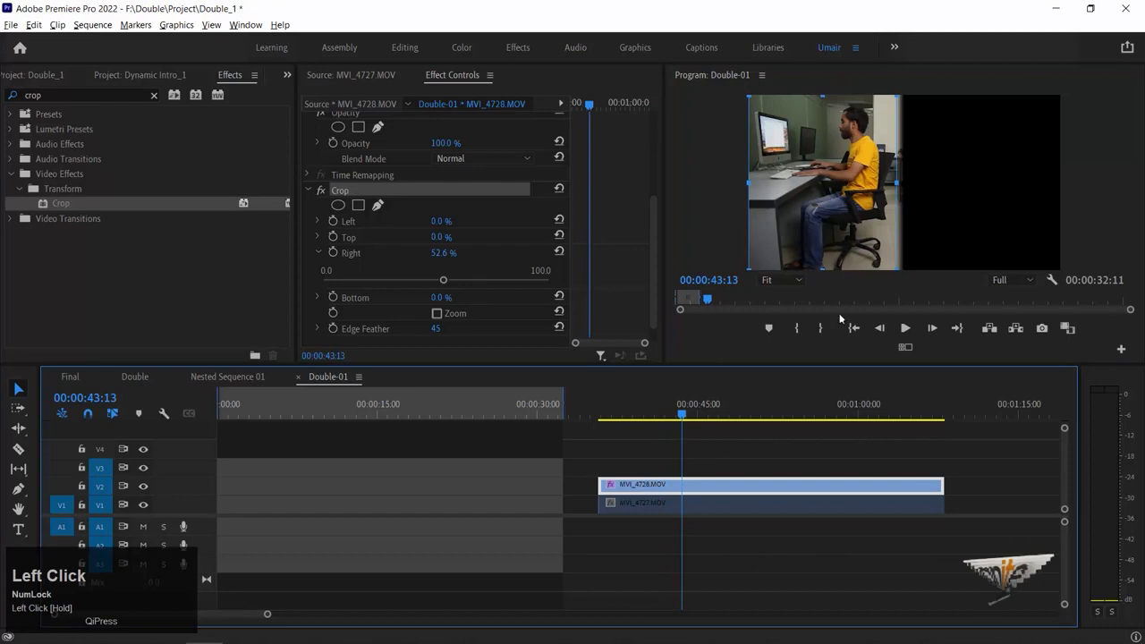
- Re-enable MVI_4727.MOV on V1 and check the combined frames at 00:00:40:01 and 00:00:46:00
left_click(722, 509)
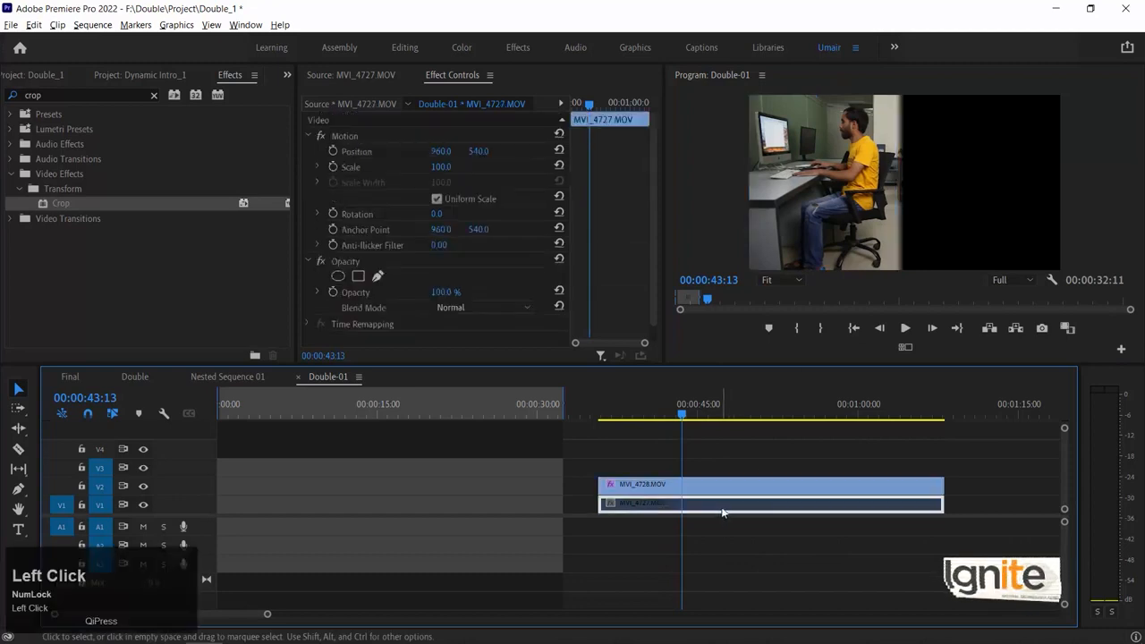
right_click(725, 511)
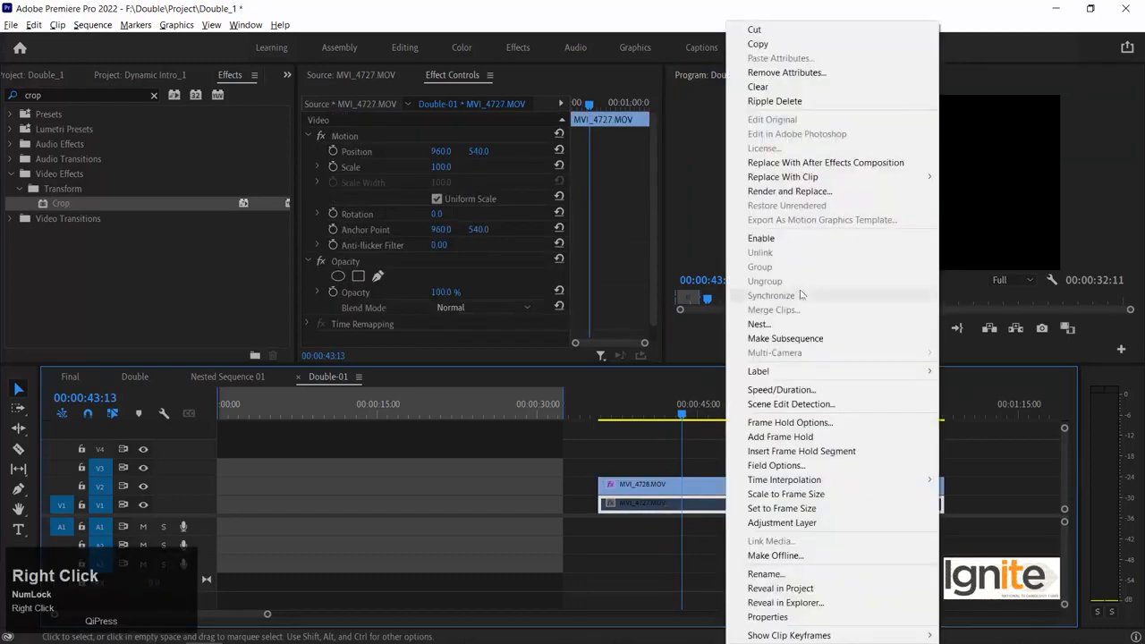
left_click(794, 239)
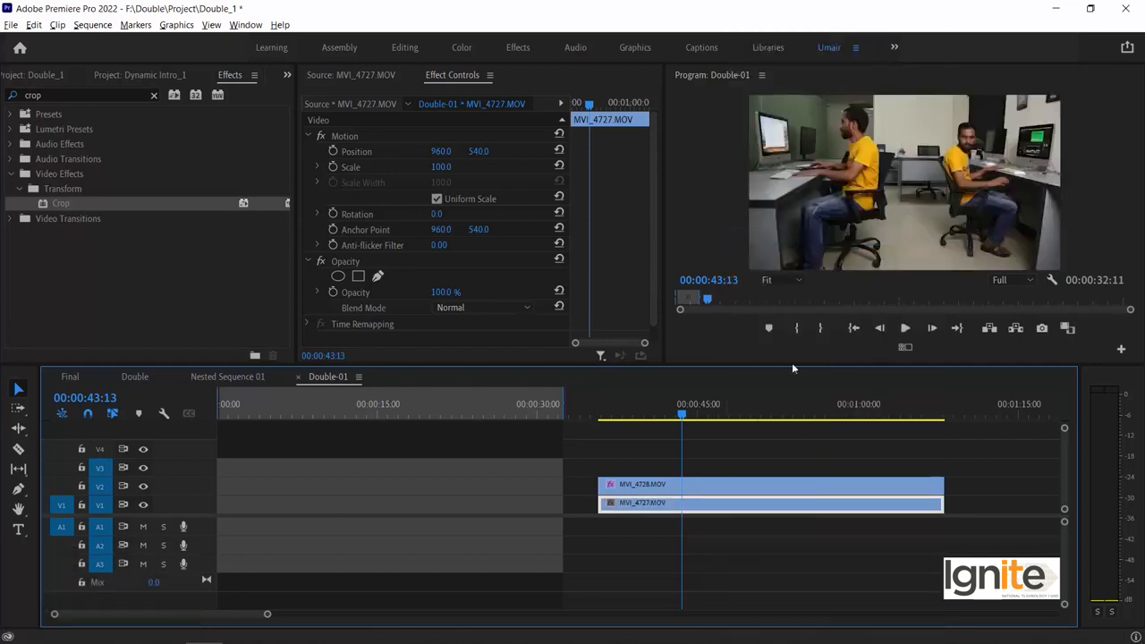
left_click(645, 409)
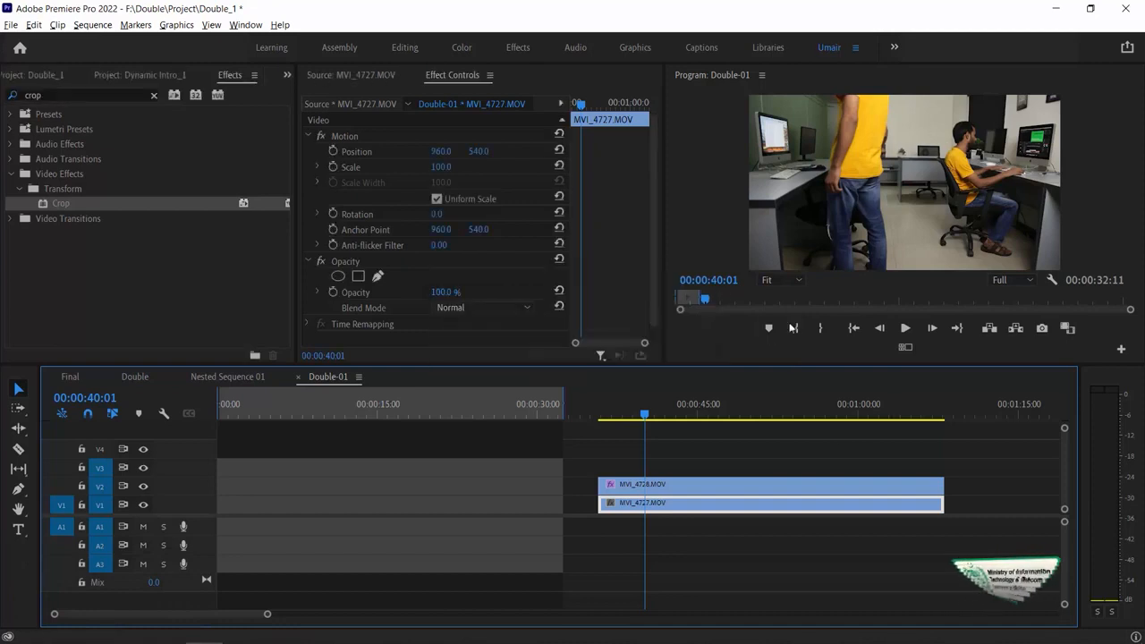
left_click(711, 404)
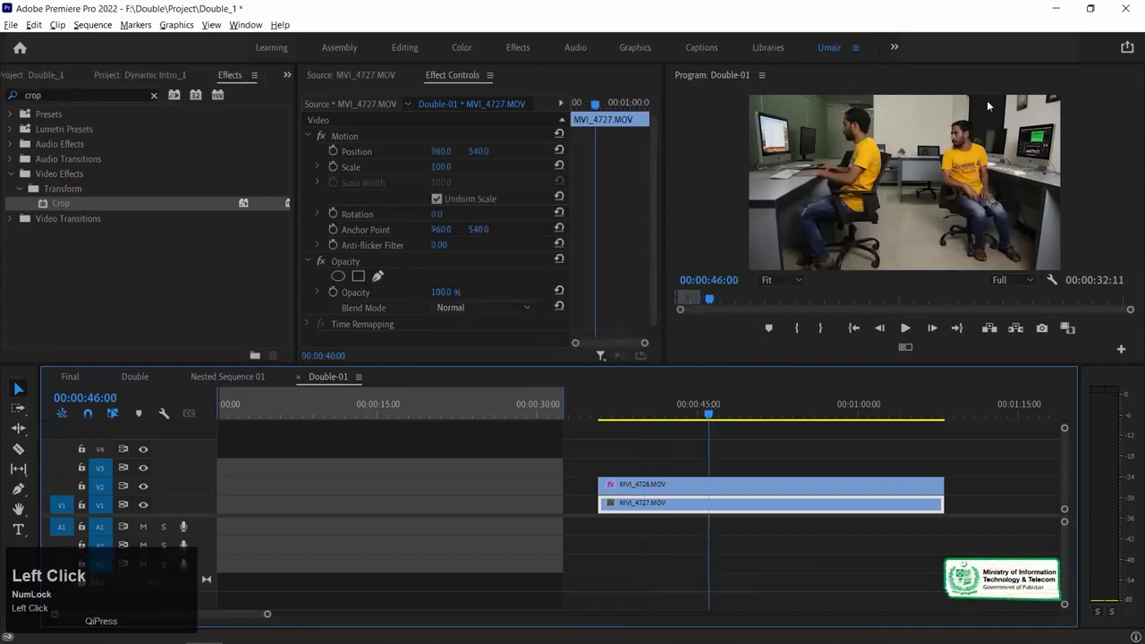
- Set the Scale of MVI_4727.MOV on V1 to 120
left_click(731, 510)
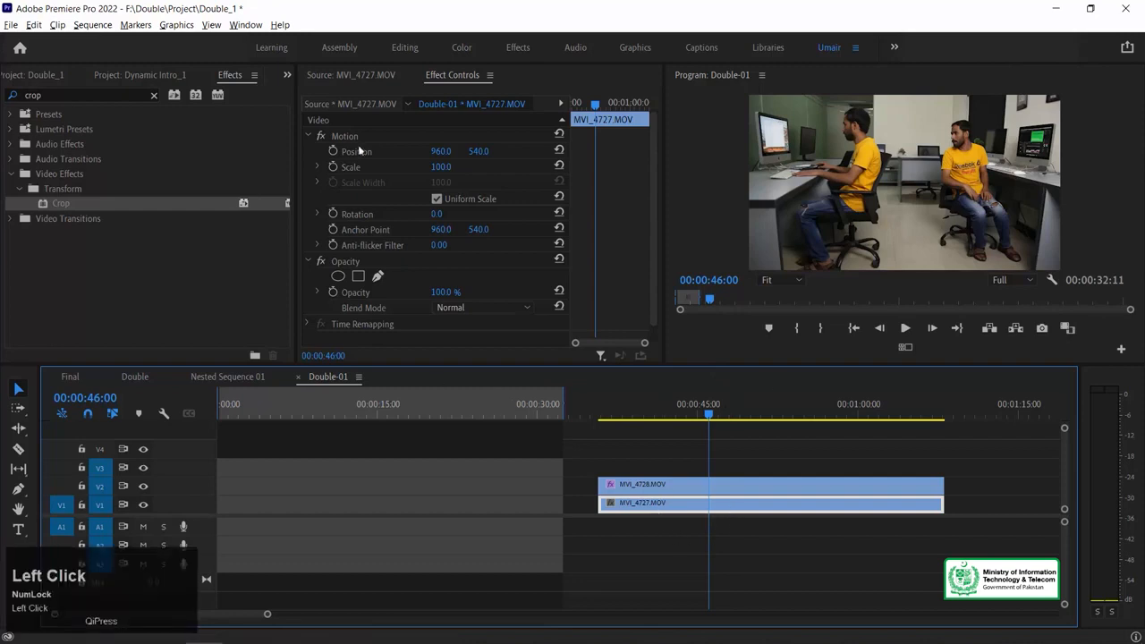
left_click(442, 167)
type("120")
key("Return")
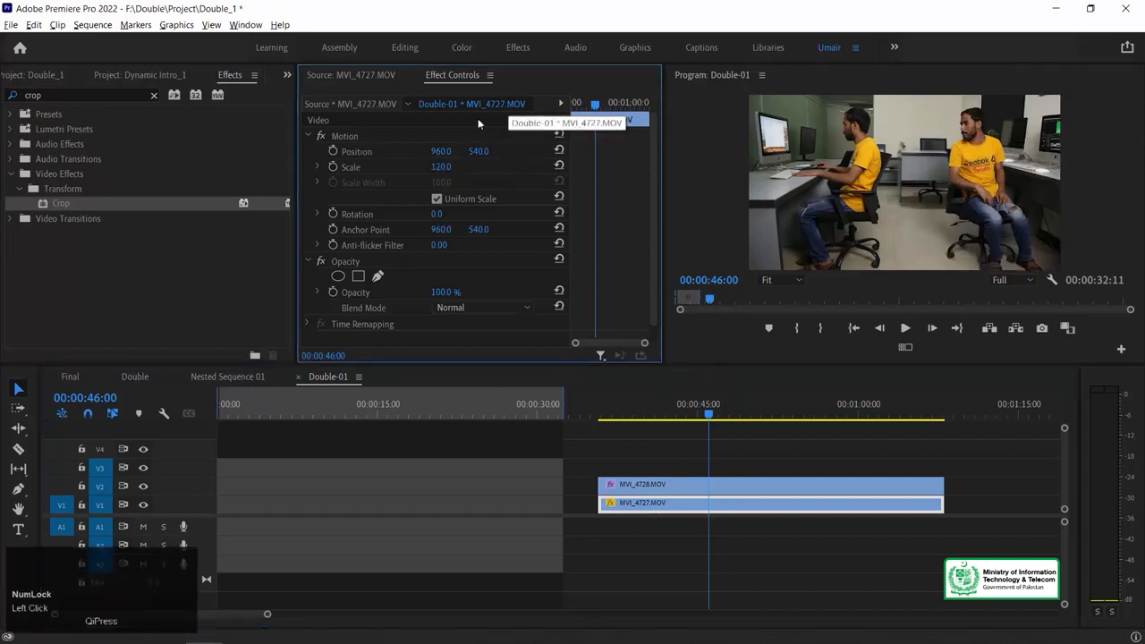
- Shift the Crop boundary of MVI_4728.MOV in the enlarged preview until its Right value is 53.5%
left_click(743, 487)
scroll(367, 262, "down", 2)
left_click(349, 280)
left_click_drag(897, 182, 933, 155)
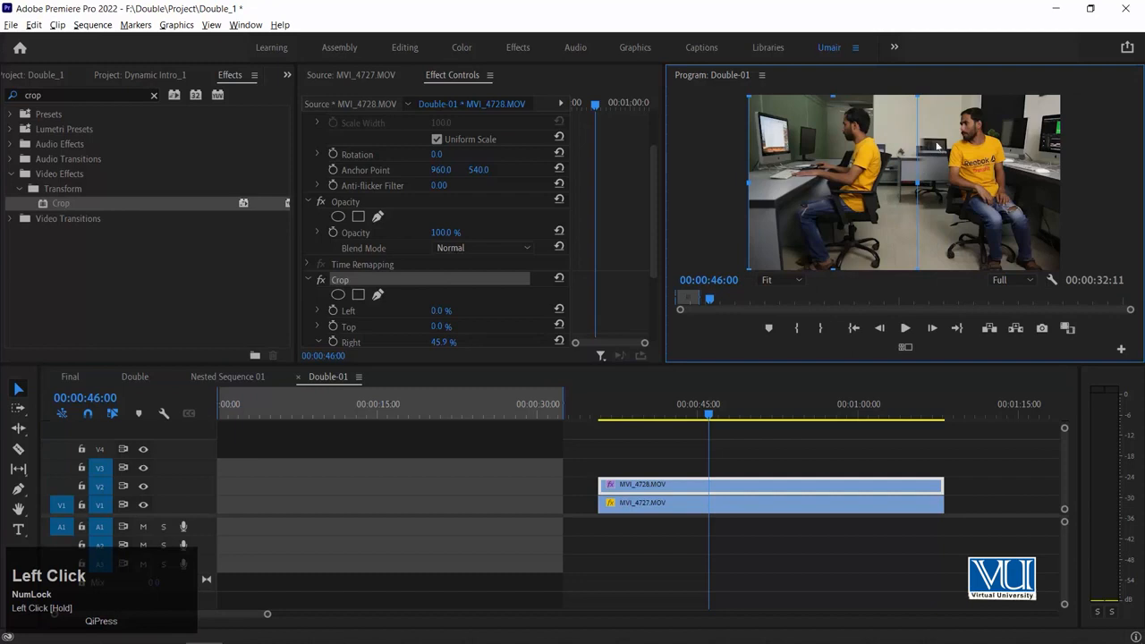
key("grave")
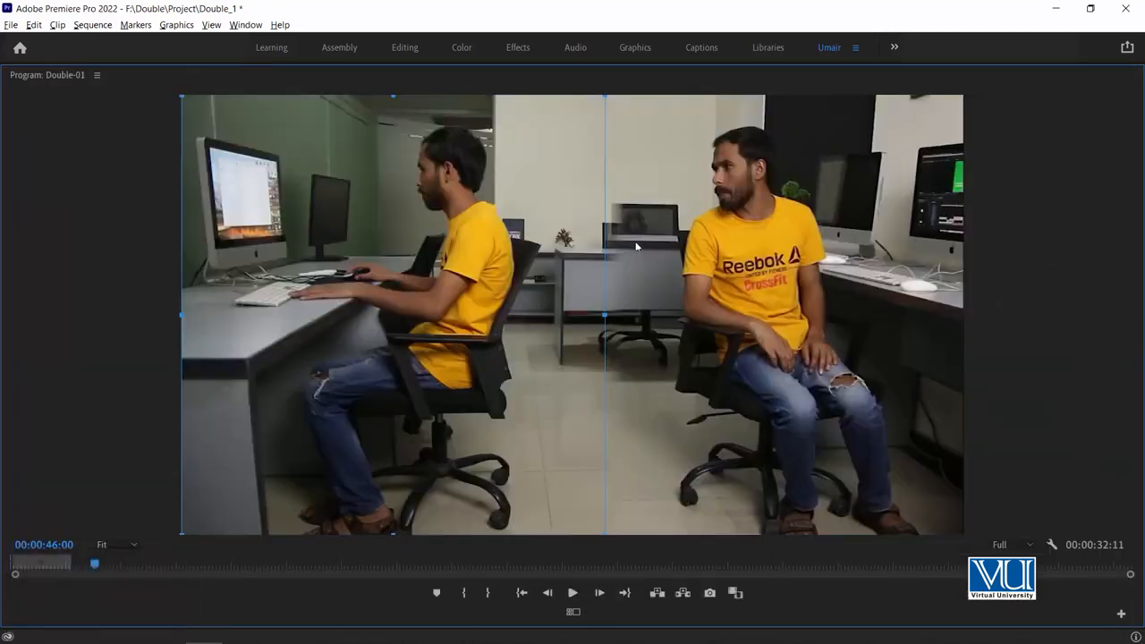
mouse_move(605, 315)
left_mouse_down()
mouse_move(662, 324)
mouse_move(517, 334)
mouse_move(548, 326)
left_mouse_up()
key("grave")
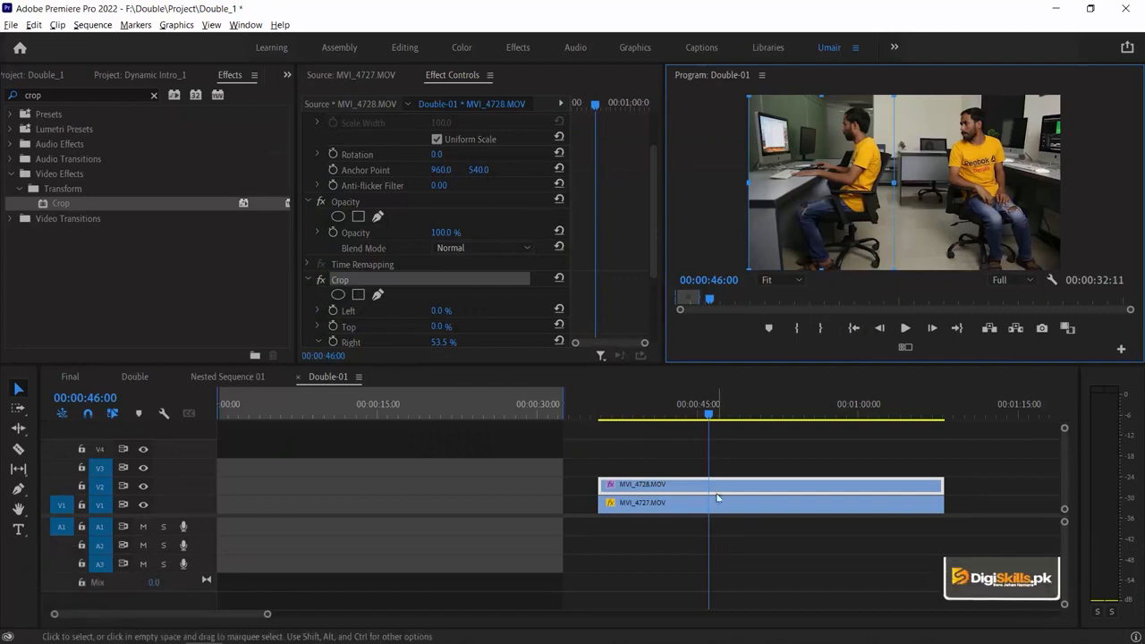
- Set the Scale of MVI_4727.MOV on V1 back to 100
scroll(602, 211, "up", 3)
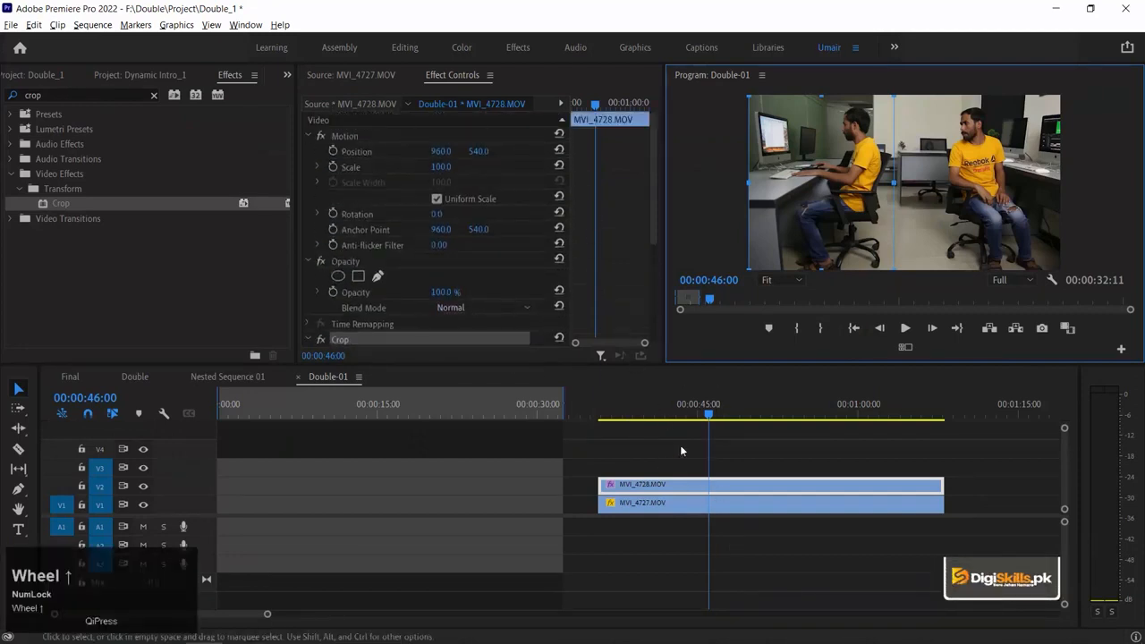
left_click(673, 503)
left_click(445, 167)
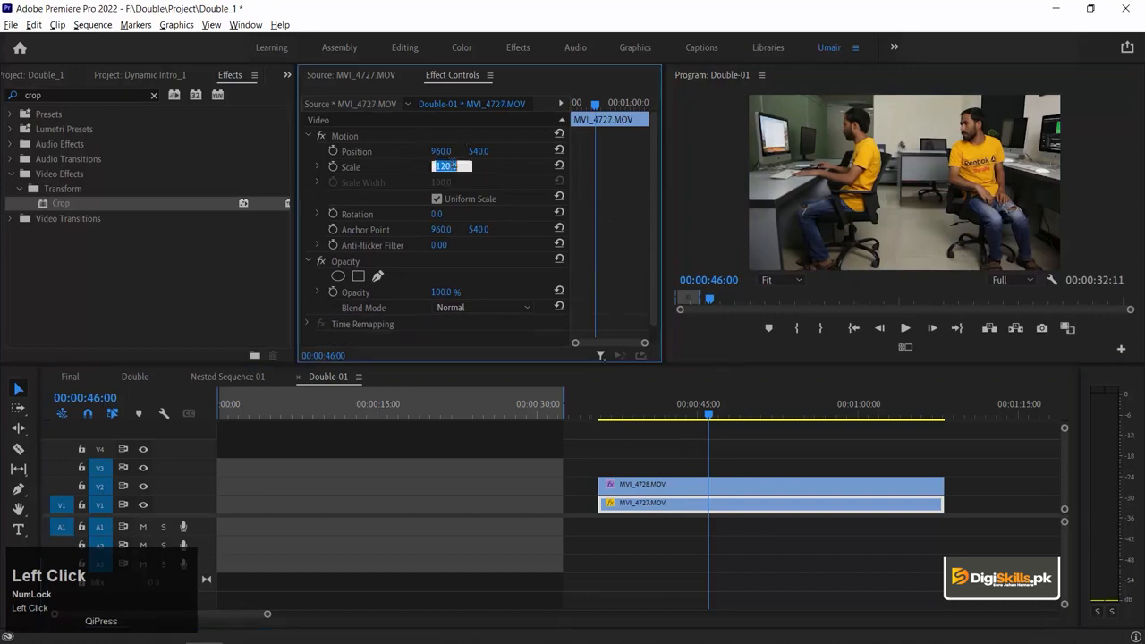
type("100")
key("Return")
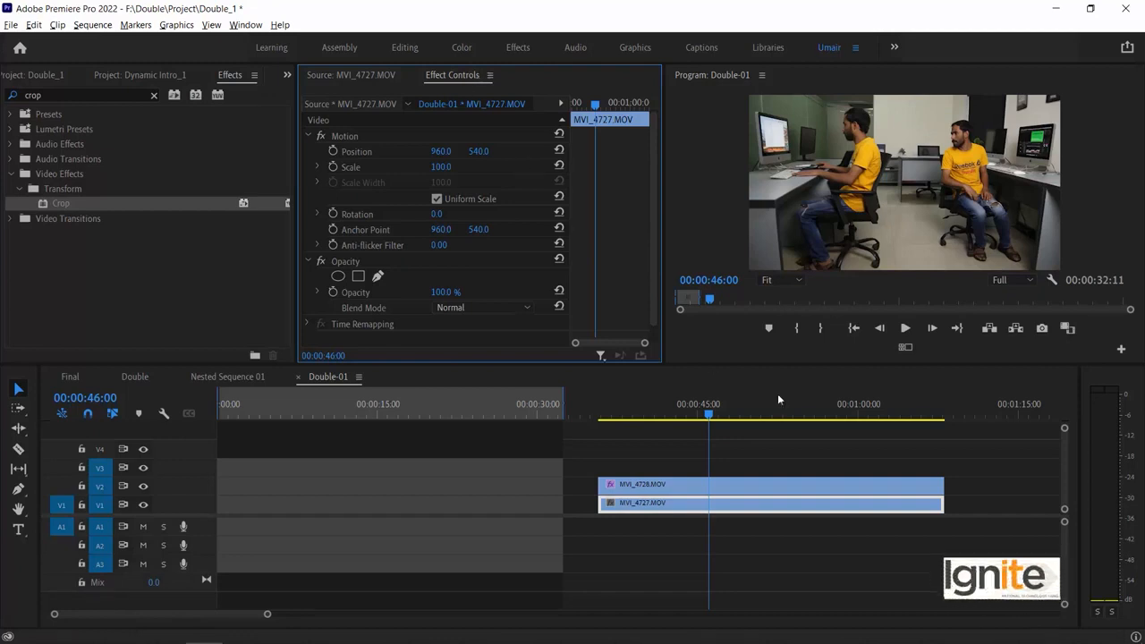
- Scrub through the stacked clips, return to their start at 00:00:35:18 and enlarge the Program monitor for reviewing the composite
left_click_drag(708, 408, 675, 402)
left_click(704, 425)
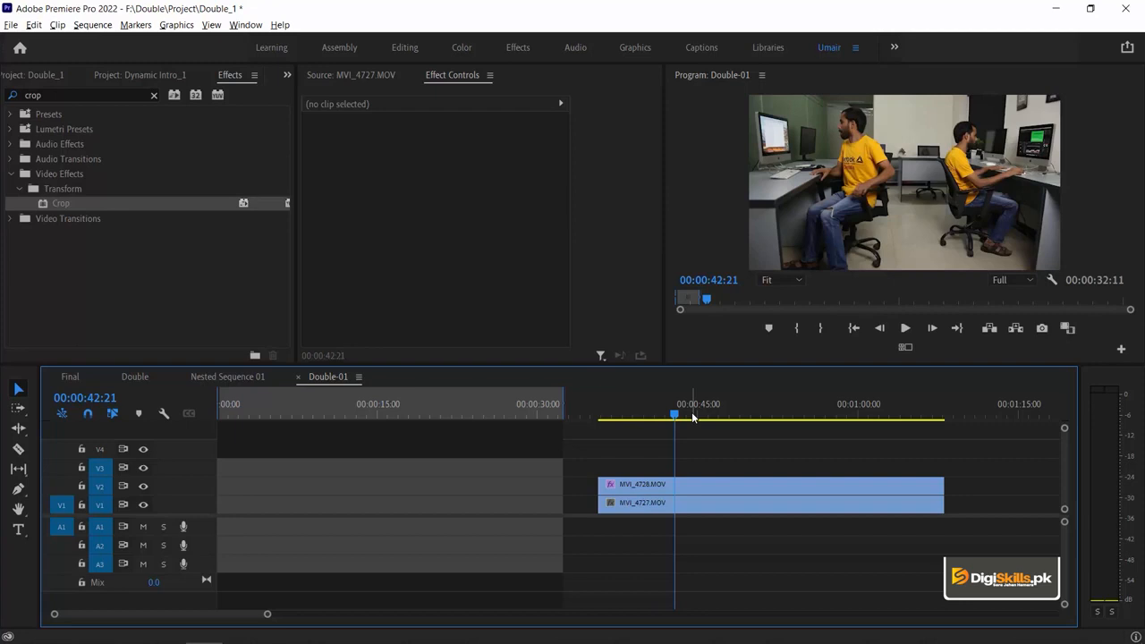
left_click(696, 486)
left_click_drag(612, 412, 634, 412)
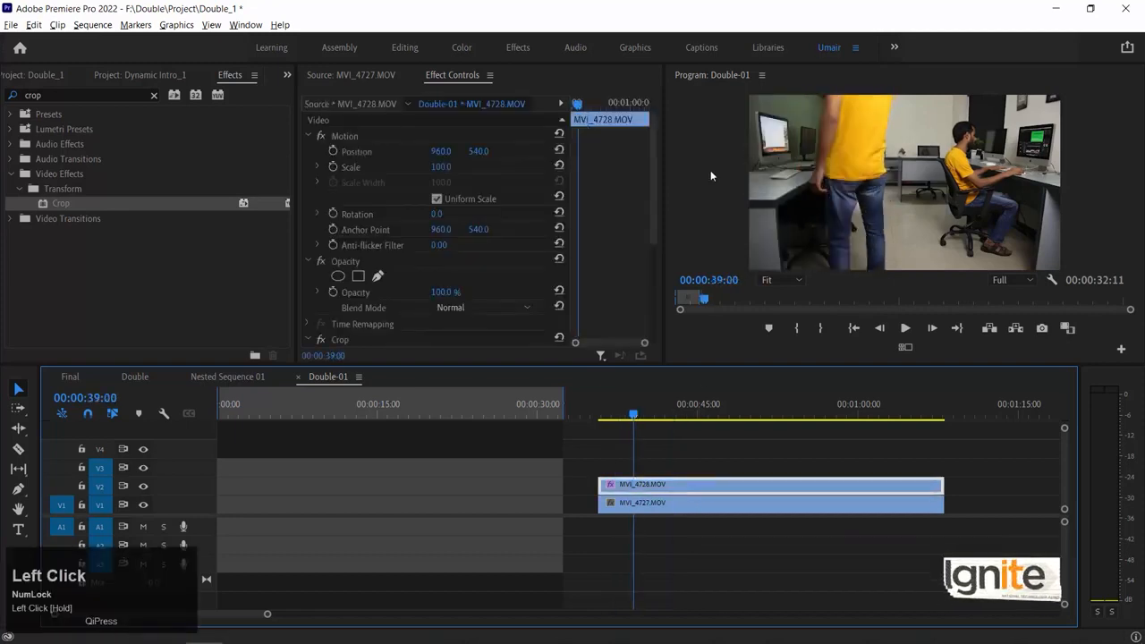
key("Up")
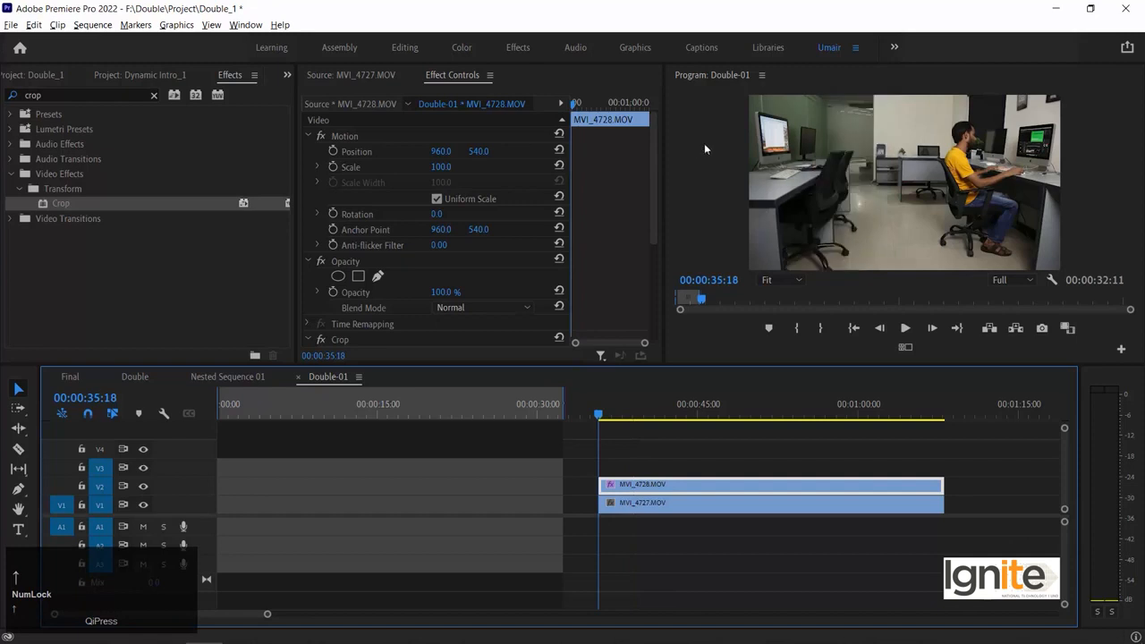
key("grave")
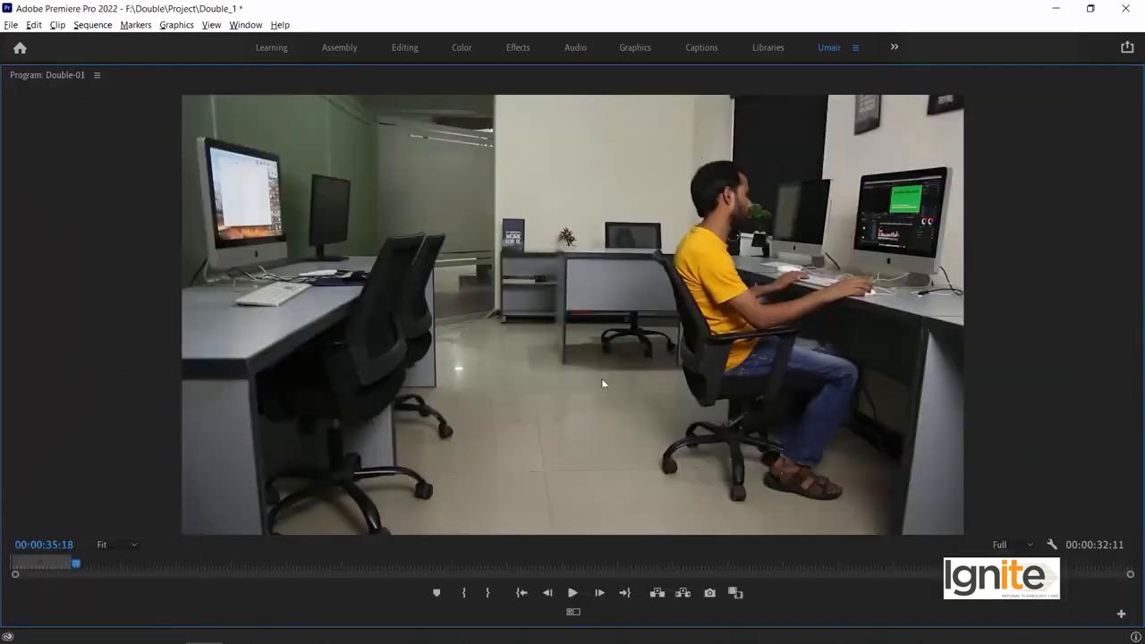
- Play the composite from 00:00:35:18, stop it, and step back to 00:00:39:02 to examine the standing figure near the crop edge
key("space")
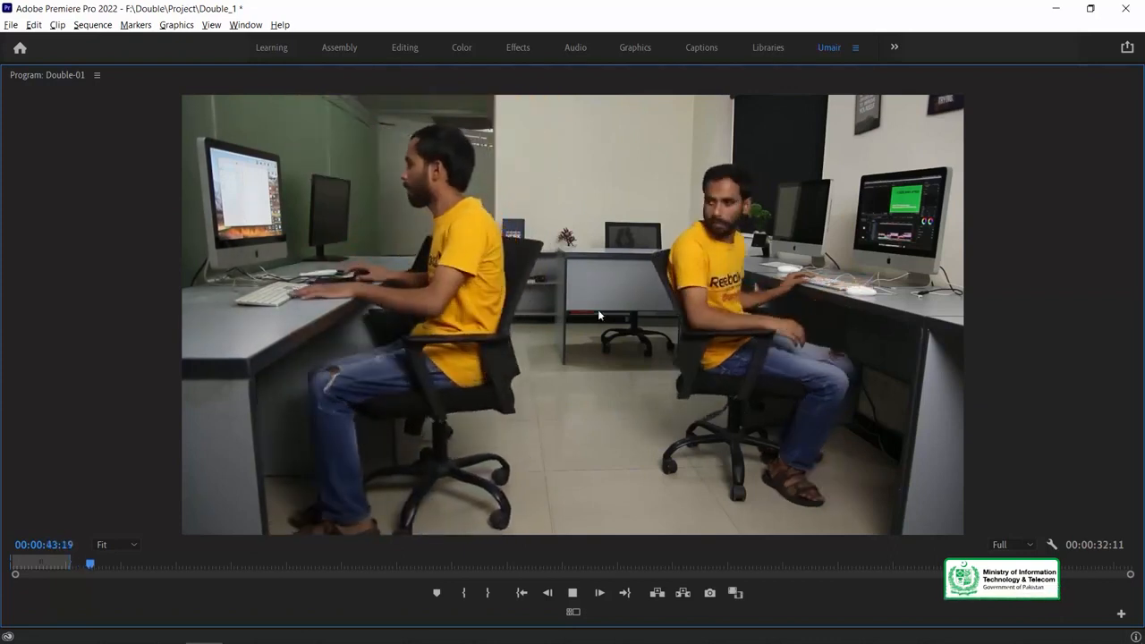
key("space")
key("shift+Left")
key("shift+Left")
key("shift+Left")
key("shift+Left")
key("shift+Left")
key("shift+Left")
key("shift+Left")
key("shift+Left")
key("shift+Left")
key("shift+Left")
key("shift+Left")
key("shift+Left")
key("shift+Left")
key("shift+Left")
key("shift+Left")
key("shift+Left")
key("shift+Left")
key("shift+Left")
key("shift+Left")
key("shift+Left")
key("shift+Left")
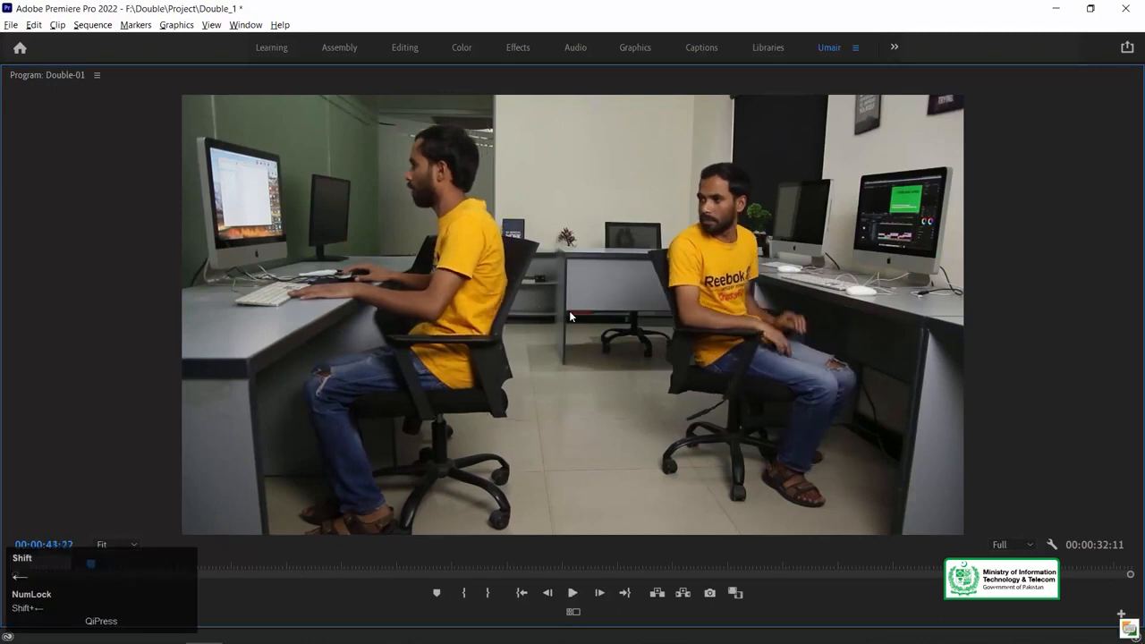
key("shift+Left")
key("shift+Left")
key("shift+Left")
key("shift+Left")
key("shift+Left")
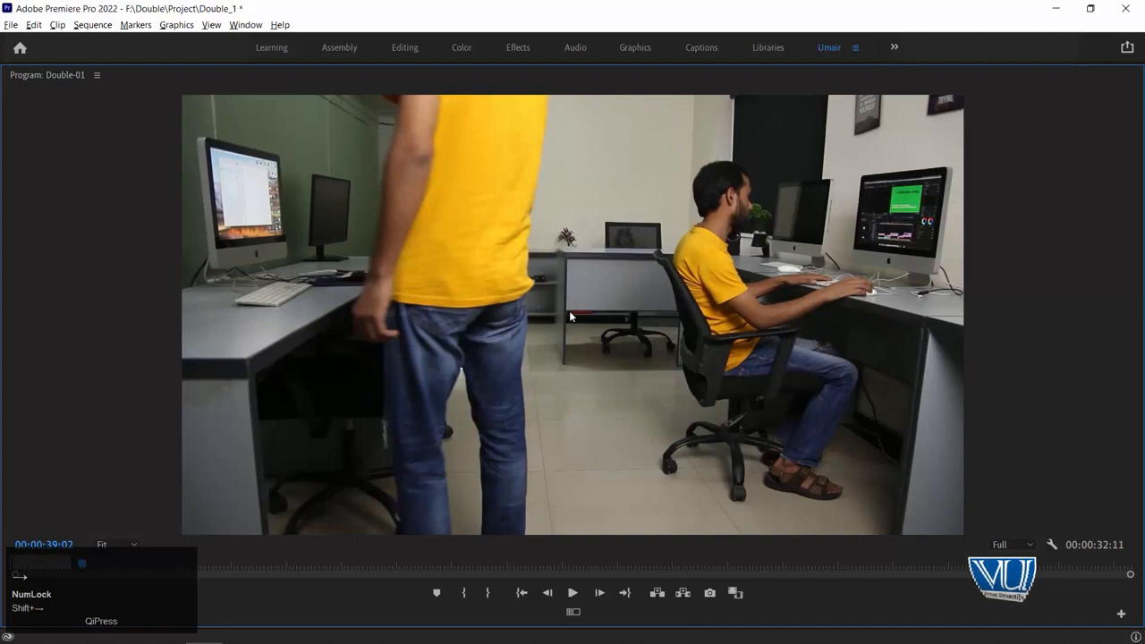
- Select the Crop effect of MVI_4728.MOV so its boundary is editable, and enlarge the Program monitor again
key("grave")
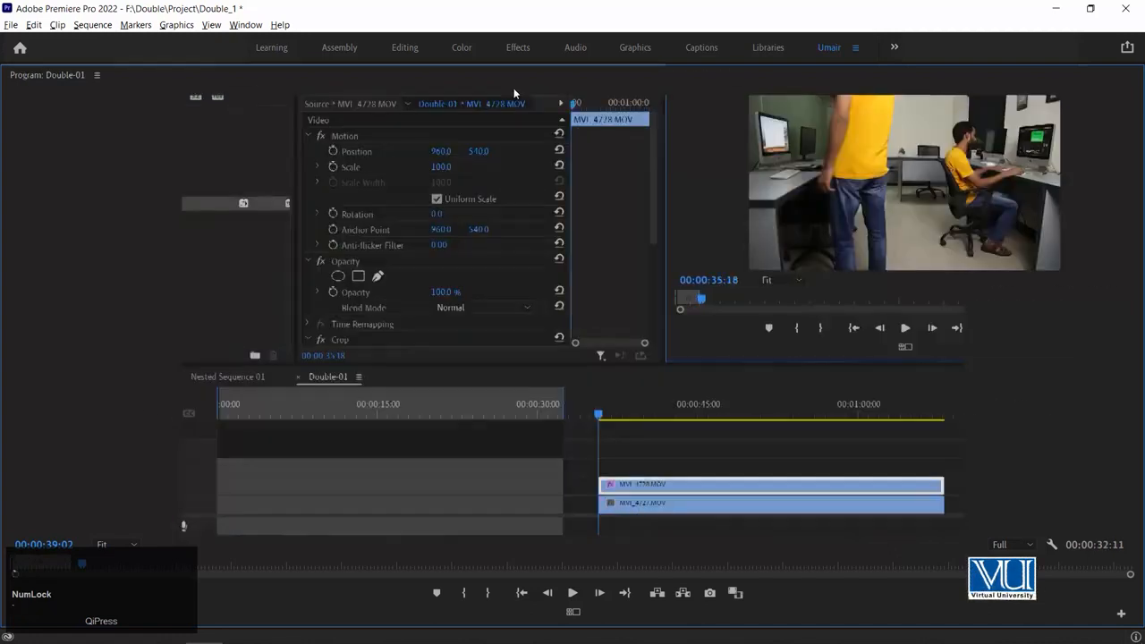
left_click(347, 341)
left_click(695, 154)
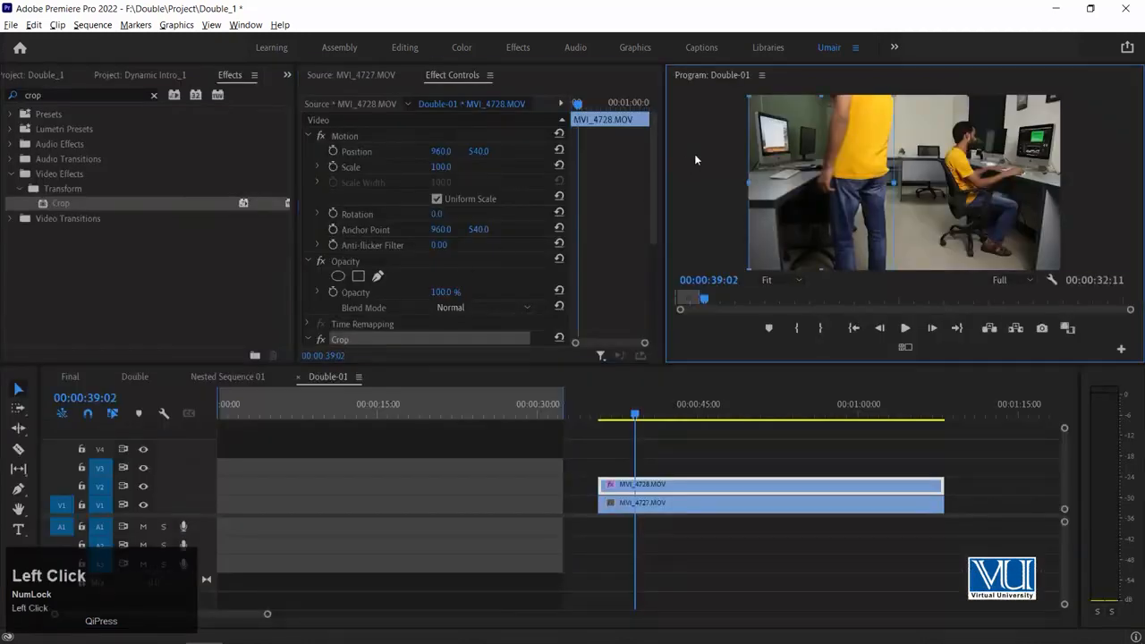
key("grave")
- Step forward frame by frame to 00:00:40:01 to examine where the standing figure crosses the crop boundary
key("Right")
key("Right")
key("Right")
key("Right")
key("Right")
key("Right")
key("Right")
key("Right")
key("Right")
key("Right")
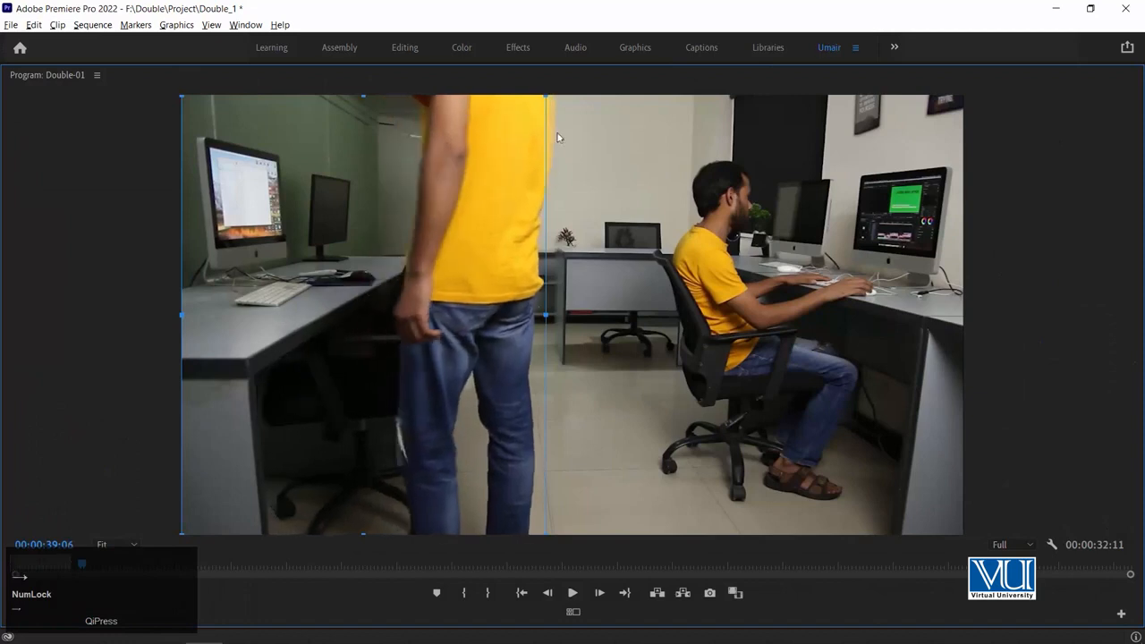
key("Right")
key("Right")
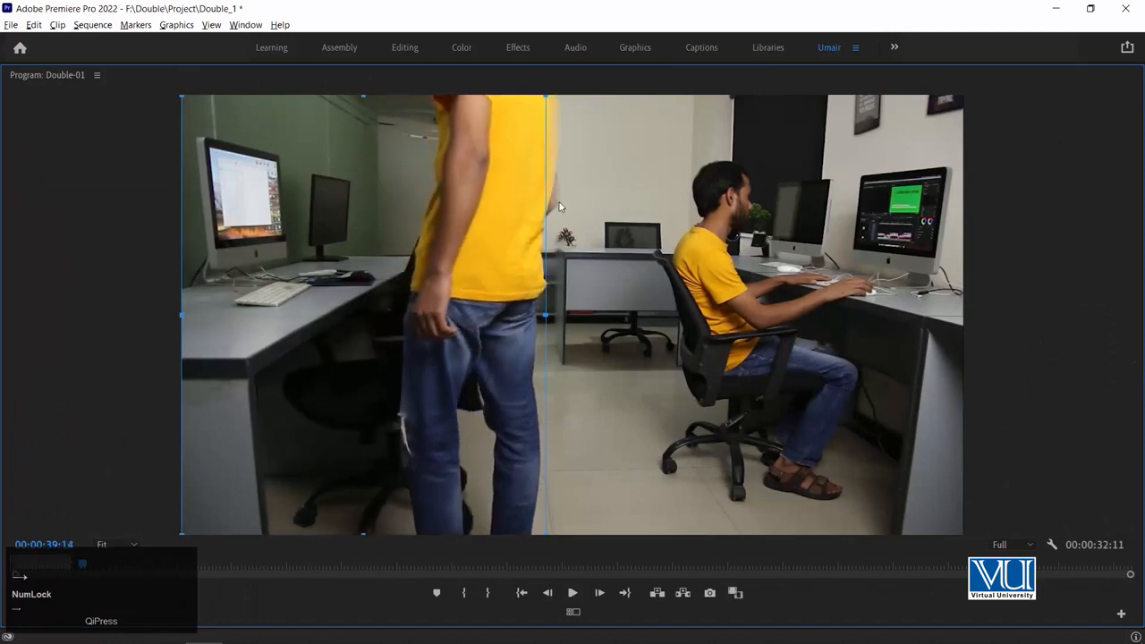
key("Right")
key("Right")
key("Right")
key("Right")
key("Right")
key("Right")
key("Right")
key("Right")
key("Right")
key("Right")
key("Right")
key("Right")
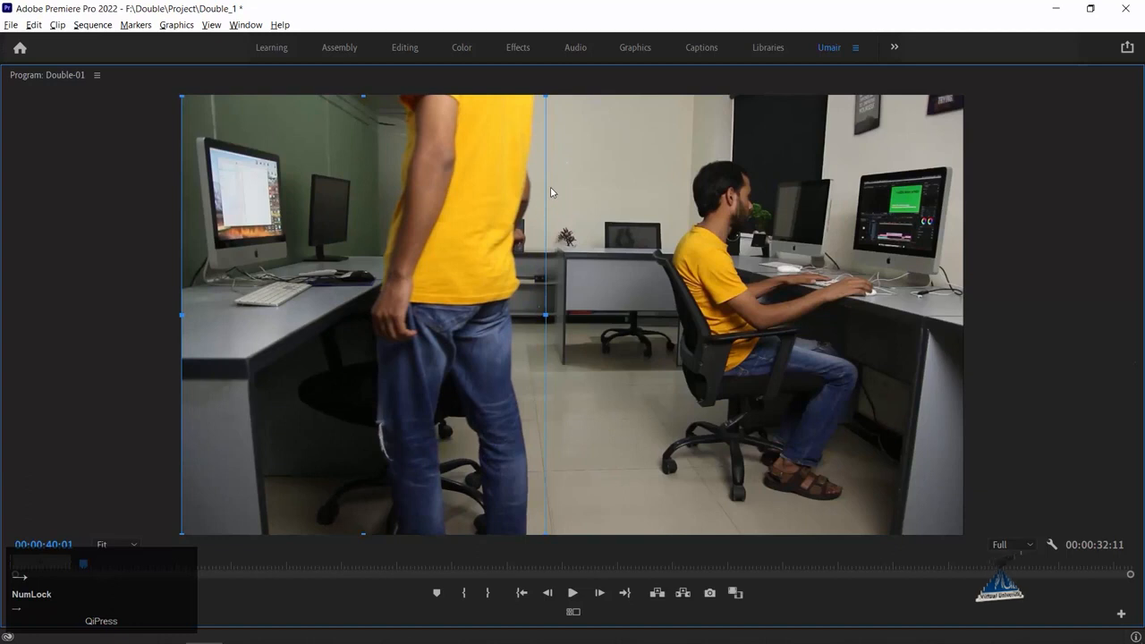
- Go back to 00:00:39:13 and widen the visible area of MVI_4728.MOV by moving its Crop boundary just past the man's back and elbow
key("Left")
key("Left")
key("Left")
key("Left")
key("Left")
key("Left")
key("Left")
key("Left")
key("Left")
key("Left")
key("Left")
key("Left")
key("Left")
key("Left")
key("Left")
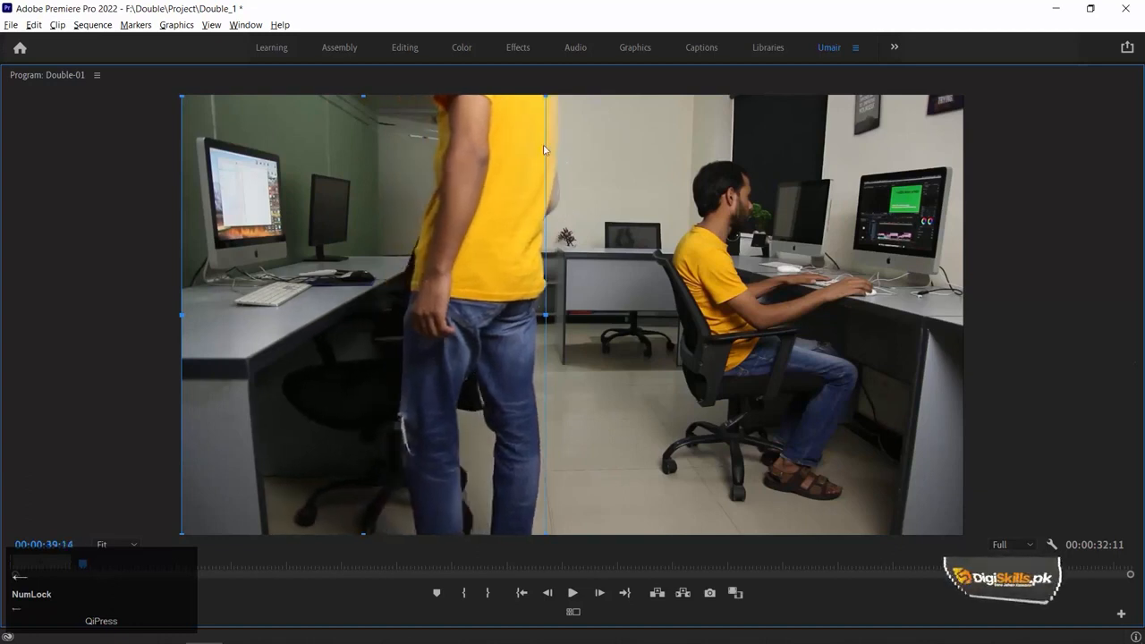
key("Right")
key("Right")
mouse_move(548, 313)
left_mouse_down()
mouse_move(586, 315)
mouse_move(555, 307)
left_mouse_up()
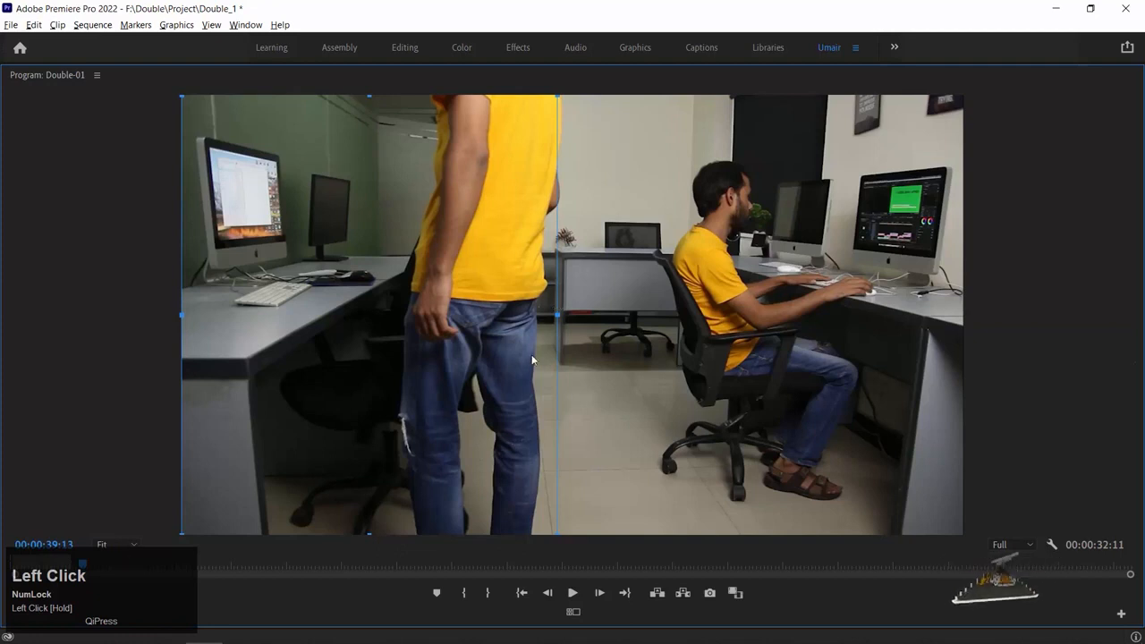
- Return the playhead to the start of the stacked clips at 00:00:35:18 and review the adjusted crop in the enlarged Program monitor
key("grave")
left_click(504, 405)
key("Up")
key("grave")
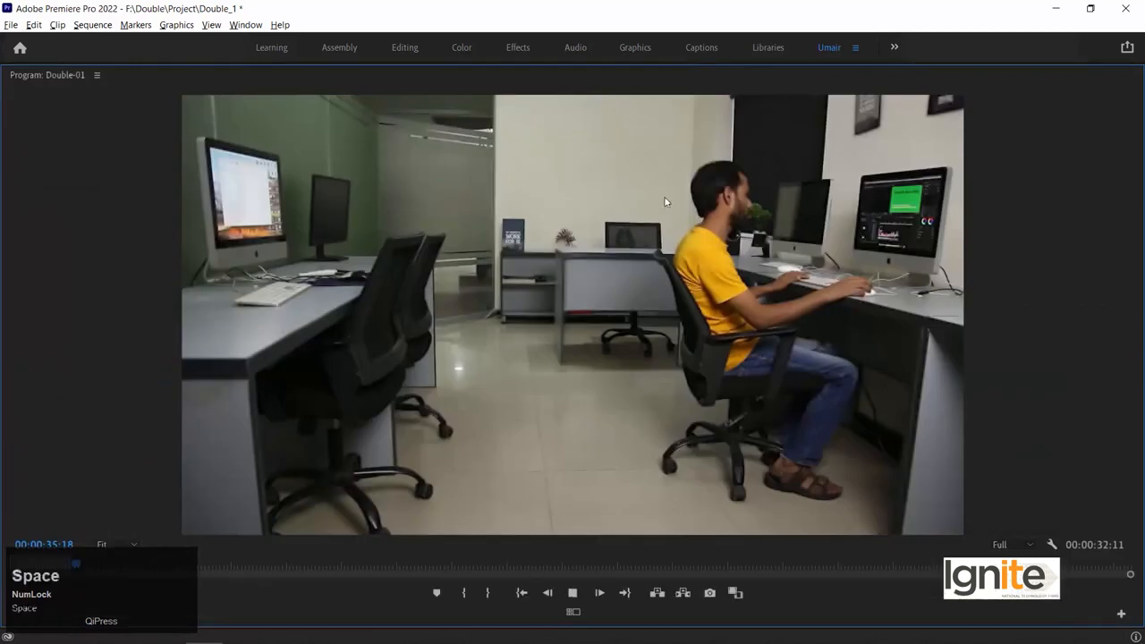